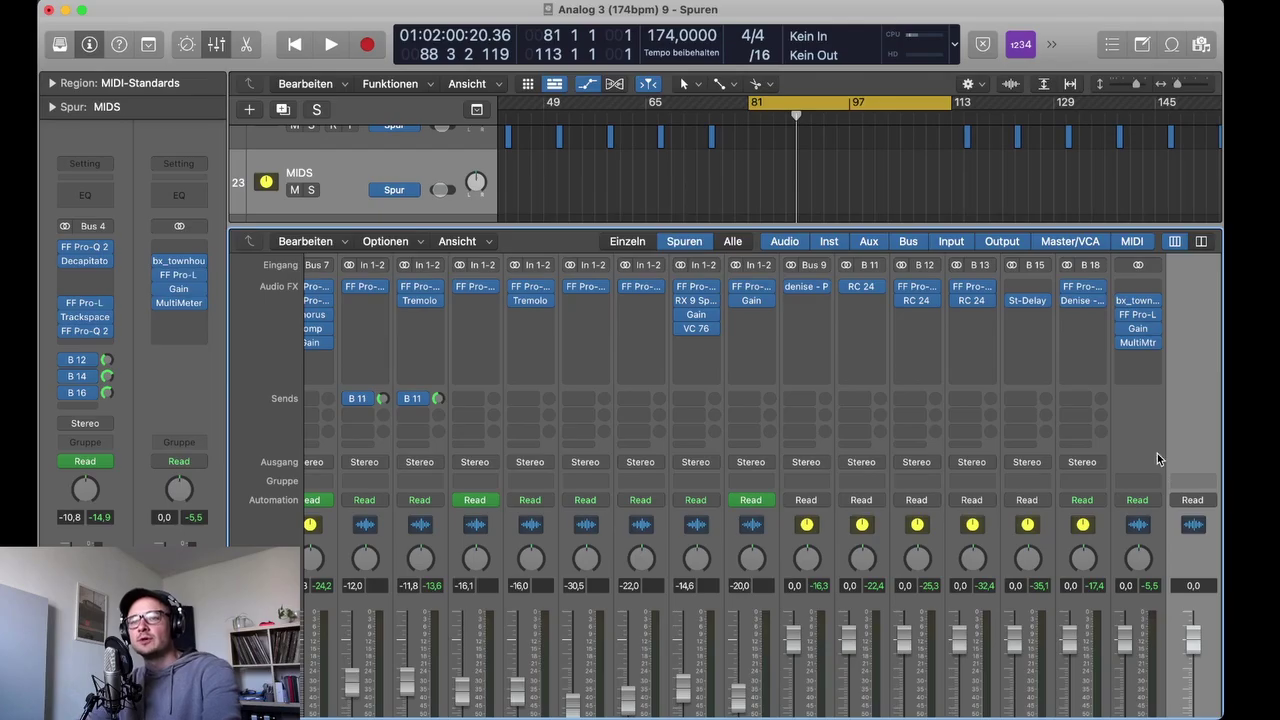
Step: Play the mix from the cycle start at bar 81 and stop after a few bars
scroll(1139, 446, "down", 3)
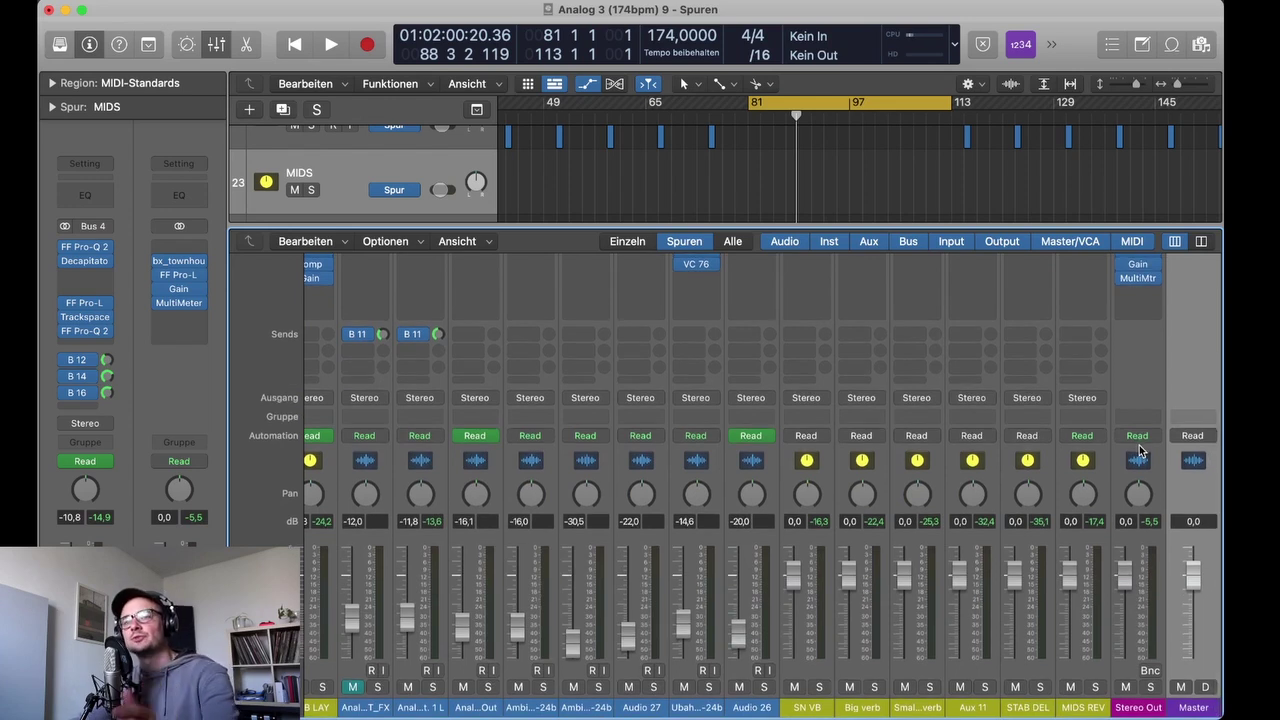
scroll(1139, 450, "up", 3)
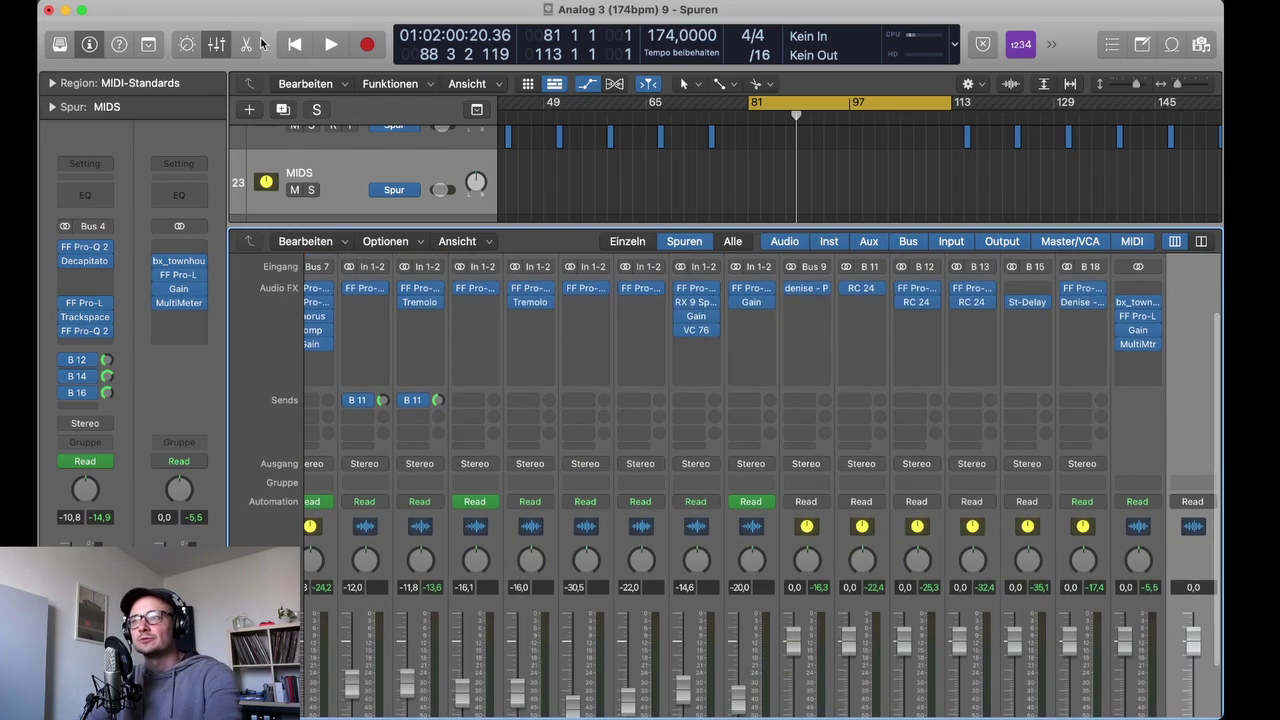
left_click(294, 44)
left_click(331, 44)
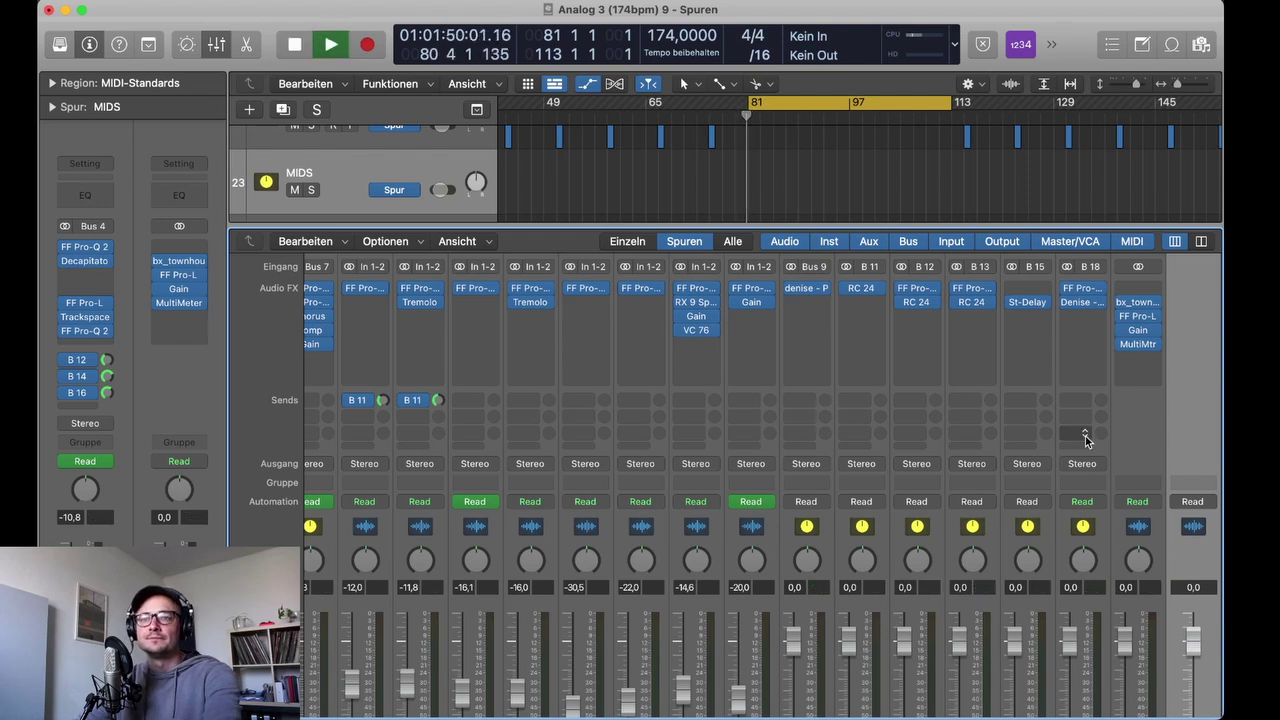
left_click(295, 45)
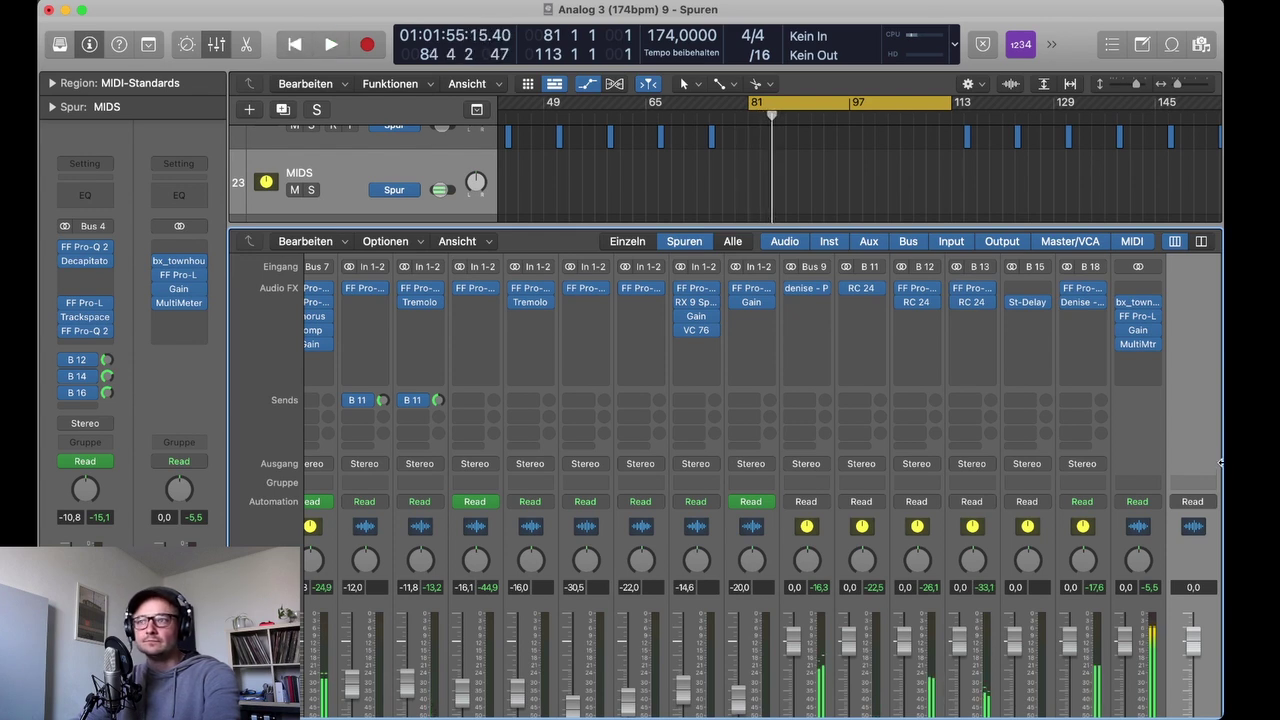
Step: Open the bx_townhouse Buss Compressor and the Pro-L limiter on Stereo Out to view them, and close both
left_click(1138, 302)
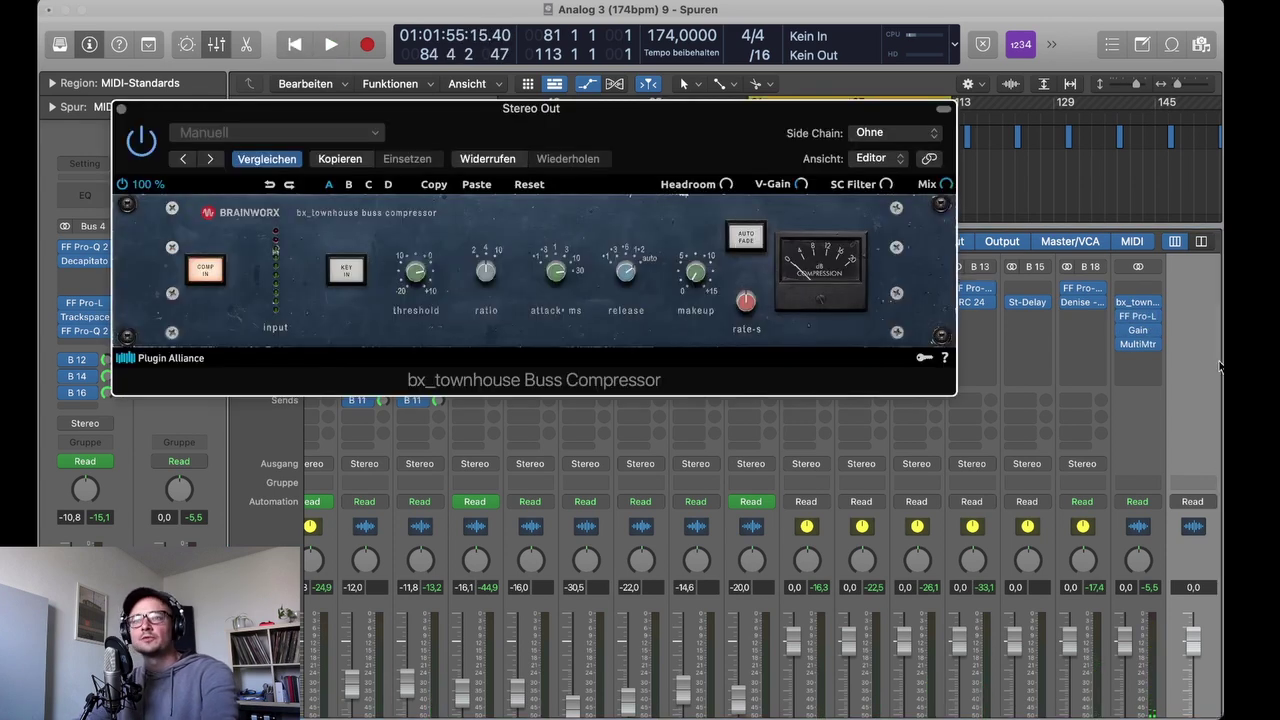
left_click(1141, 320)
left_click_drag(625, 128, 785, 341)
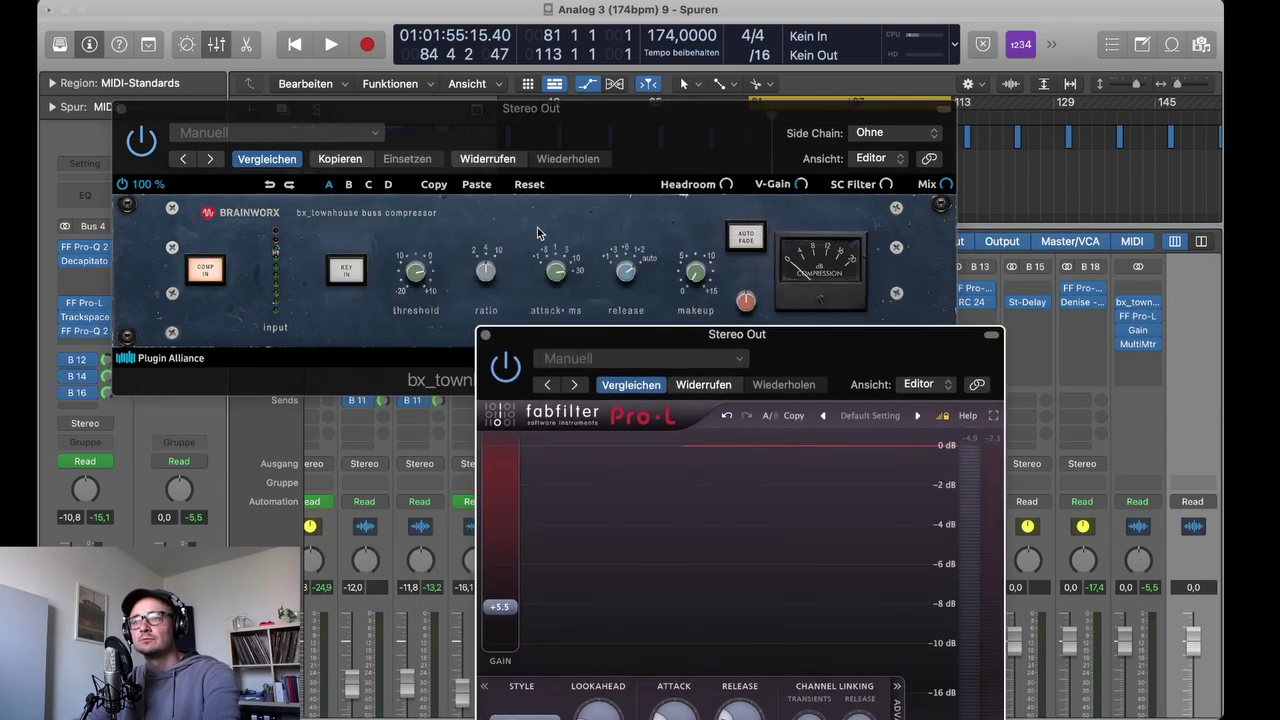
left_click(483, 335)
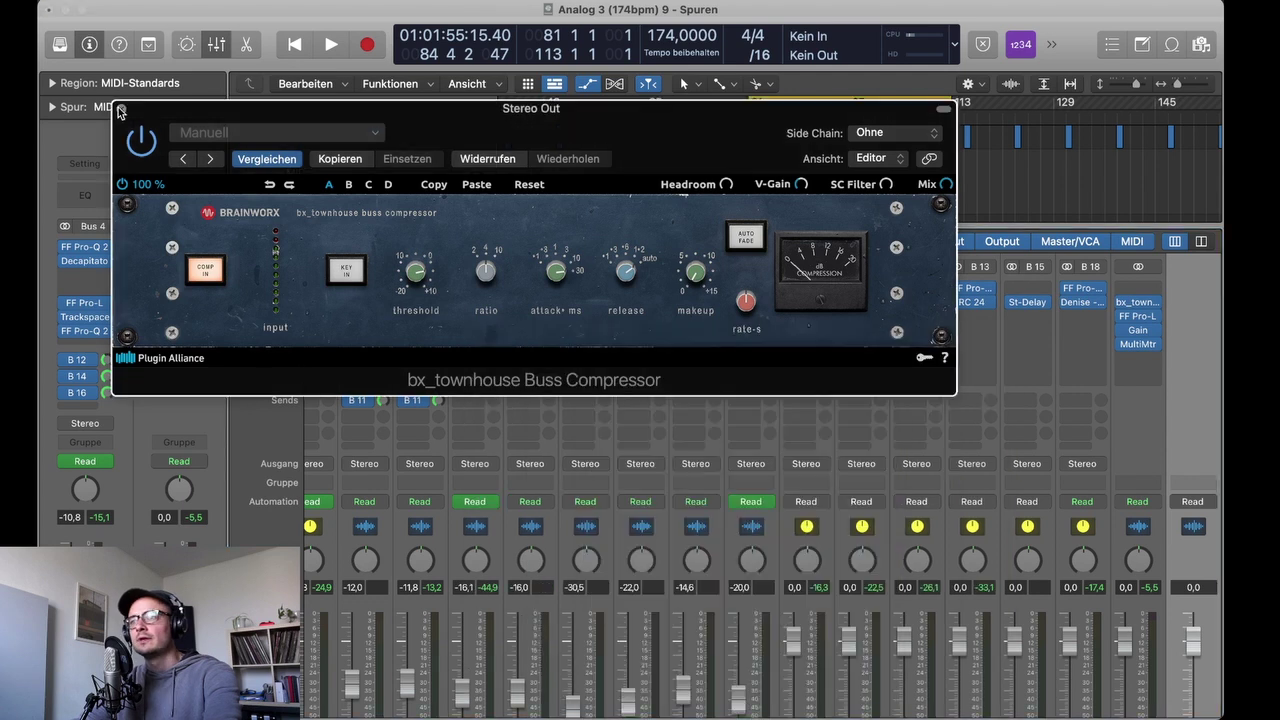
key("super+w")
Step: Open the Gain and MultiMeter plug-ins on Stereo Out and turn on Mono in the Gain plug-in
left_click(1138, 330)
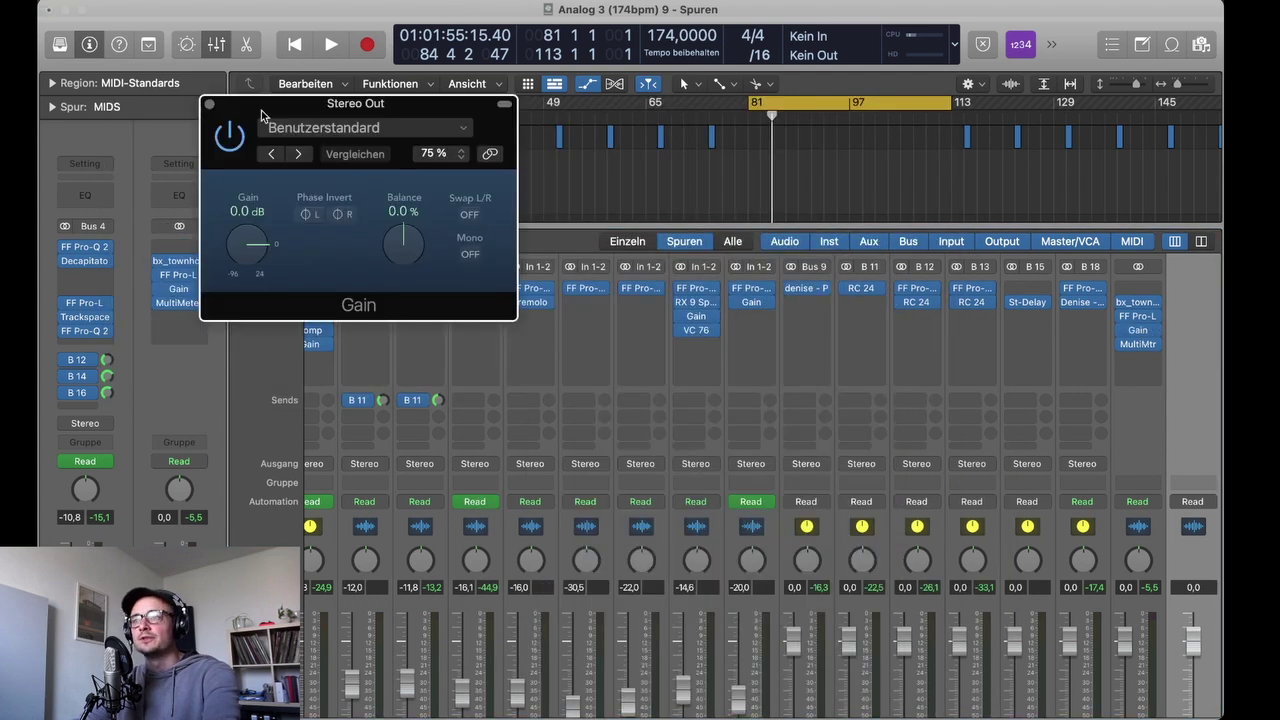
left_click(1140, 350)
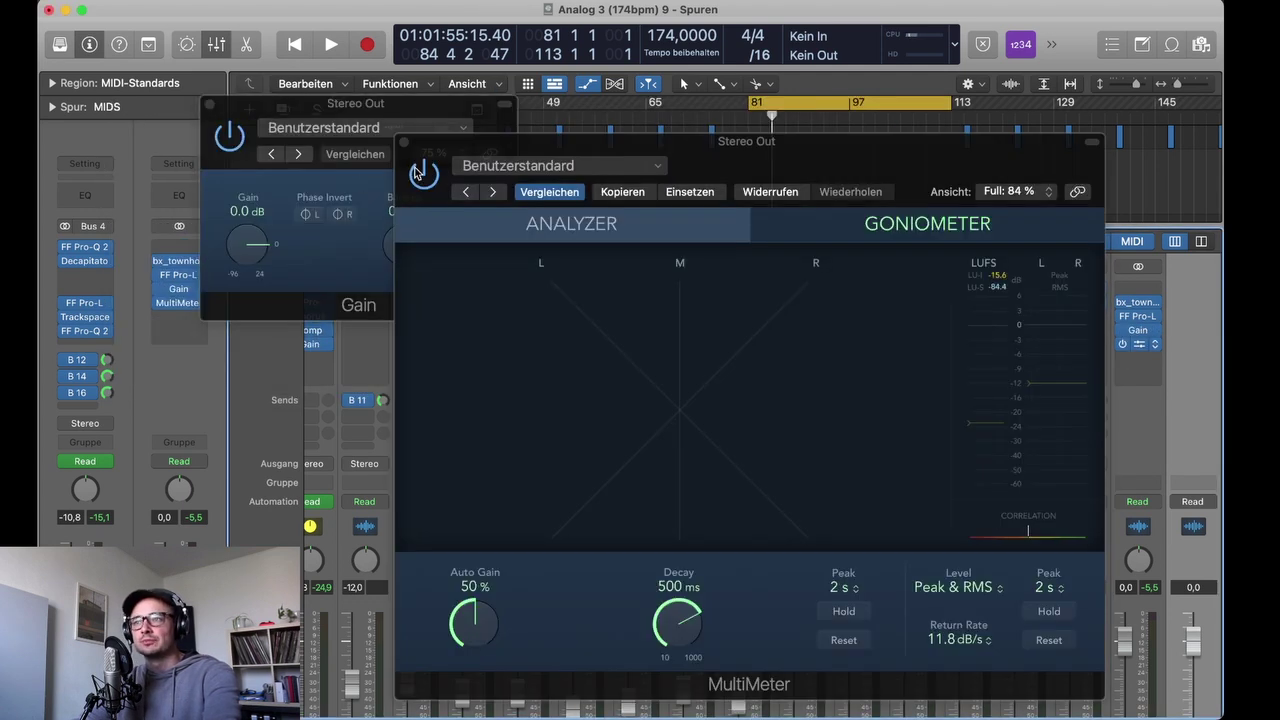
left_click_drag(425, 146, 543, 252)
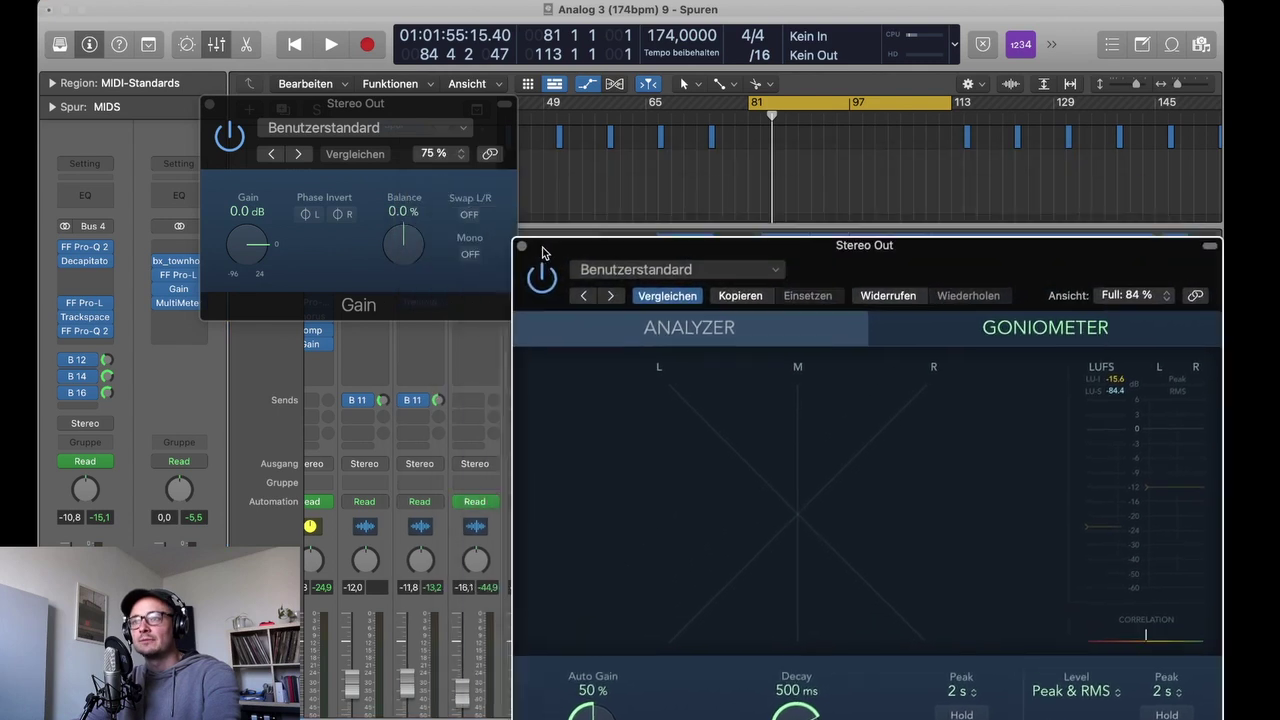
left_click(470, 256)
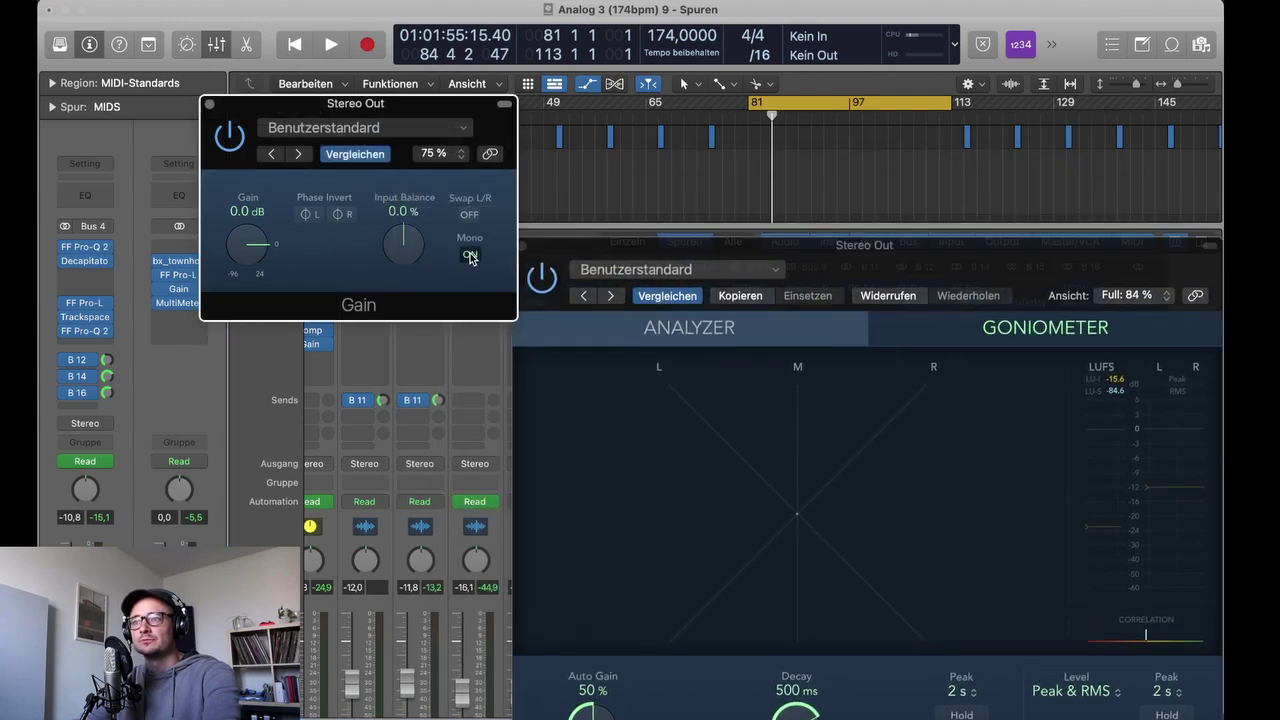
Step: Show the MultiMeter's Analyzer view and close the plug-in
left_click_drag(625, 246, 385, 114)
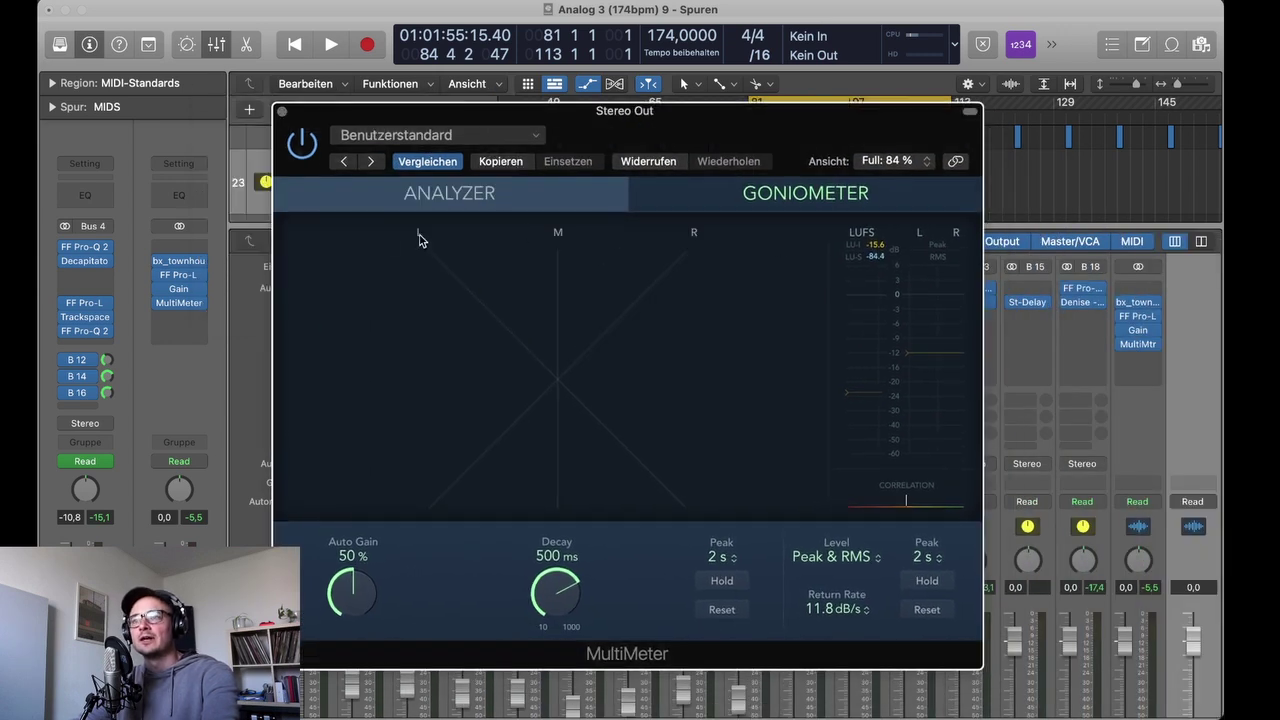
left_click(741, 214)
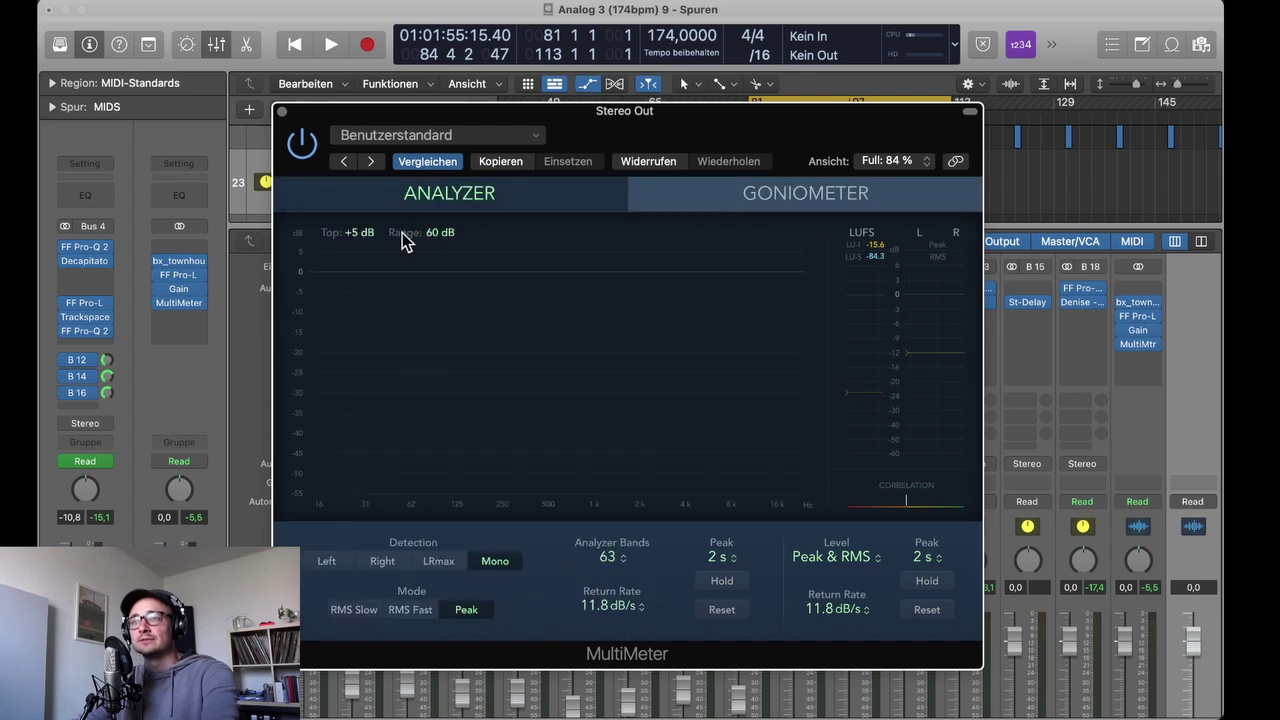
left_click(282, 112)
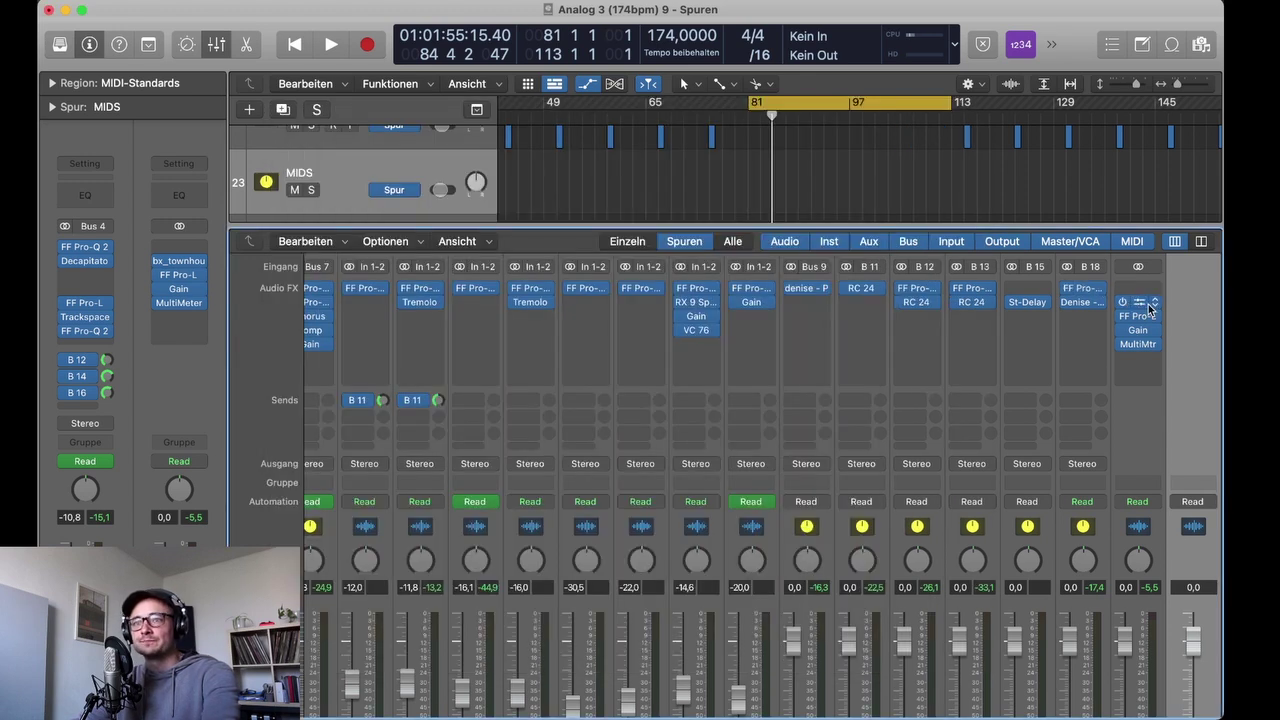
Step: Open the bx_townhouse Buss Compressor on Stereo Out and examine its ratio, attack and release controls
left_click(1141, 304)
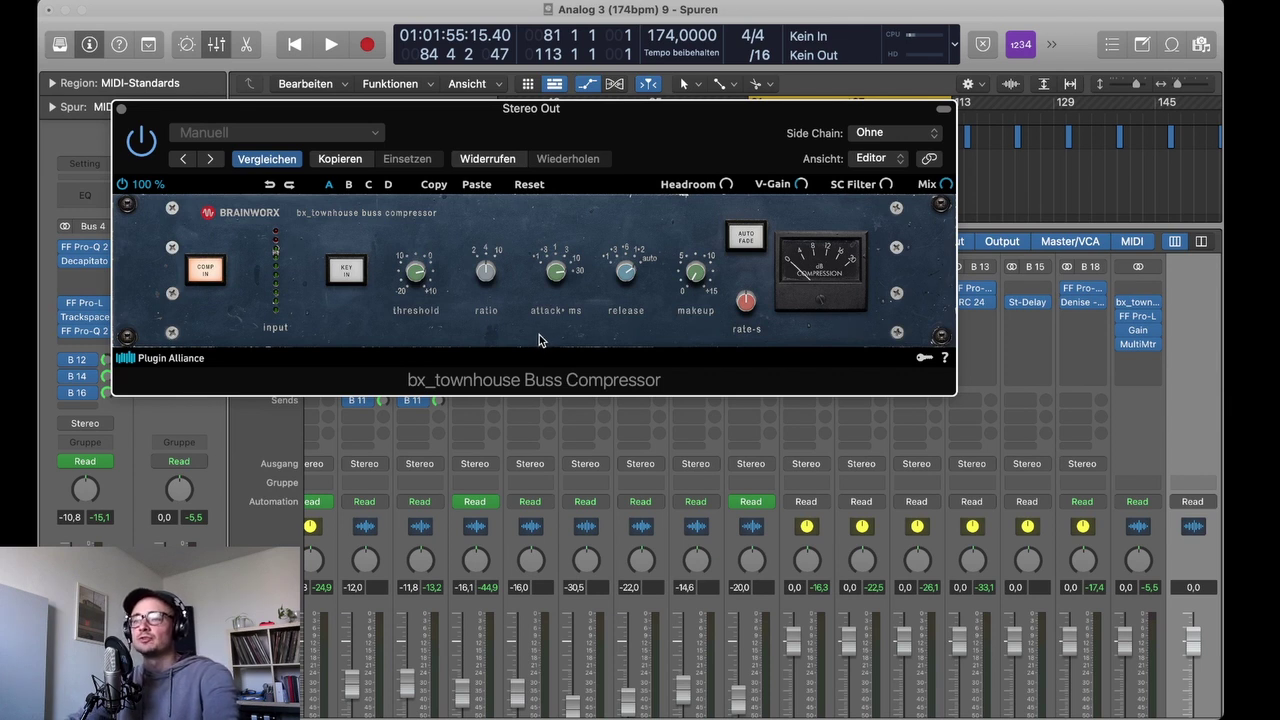
left_click_drag(532, 109, 547, 111)
mouse_move(505, 282)
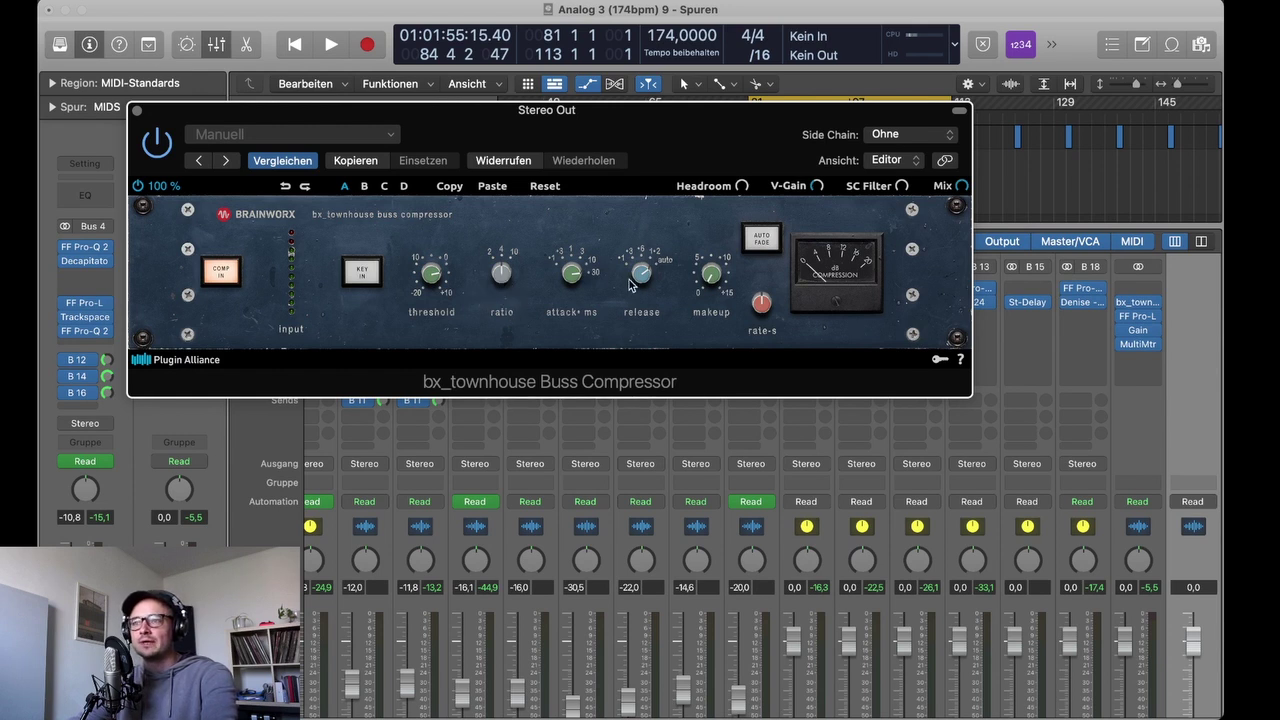
mouse_move(576, 283)
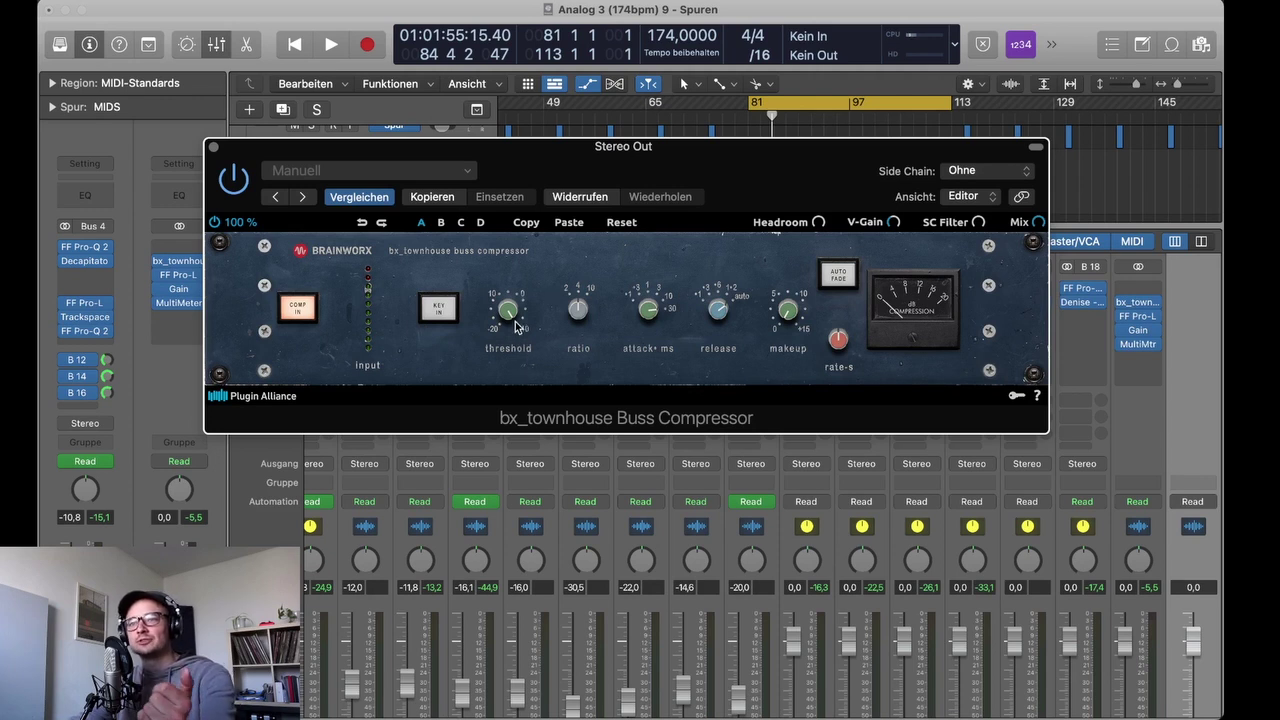
Step: Play the mix from bar 81 while trying a lower threshold on the buss compressor, and stop playback
left_click(297, 46)
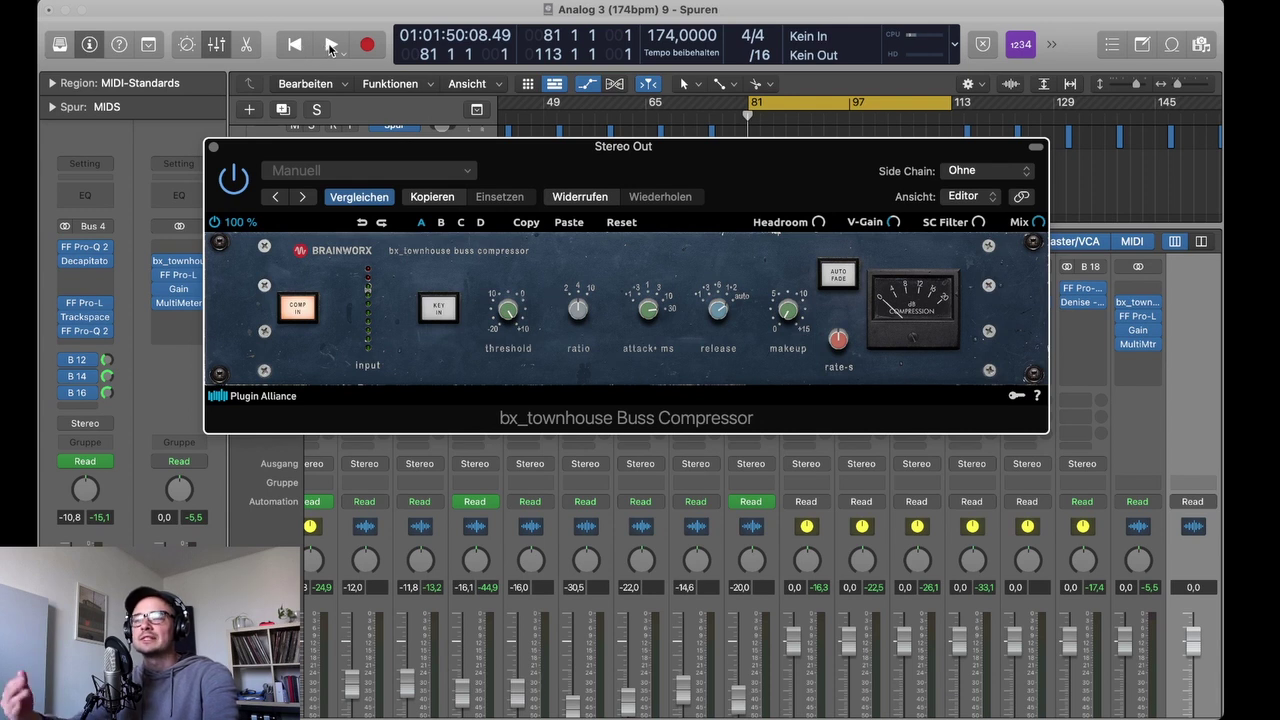
left_click(330, 46)
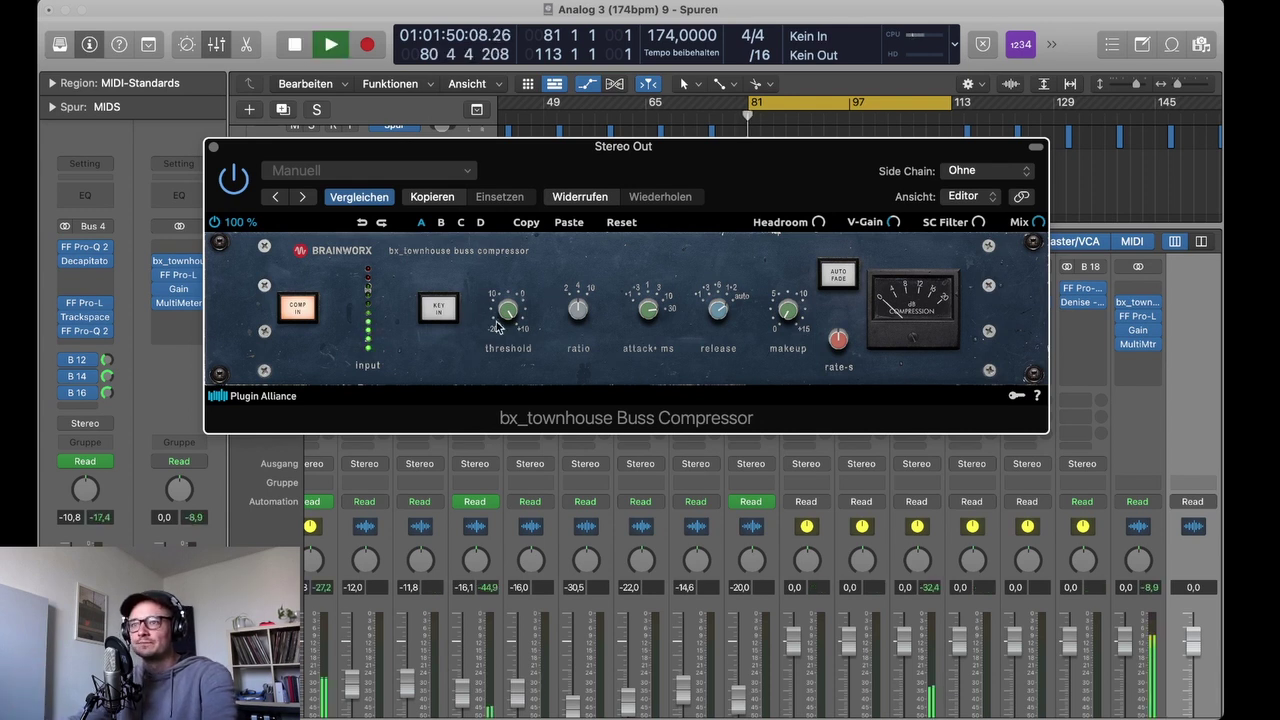
mouse_move(505, 318)
left_click_drag(505, 316, 502, 367)
key("space")
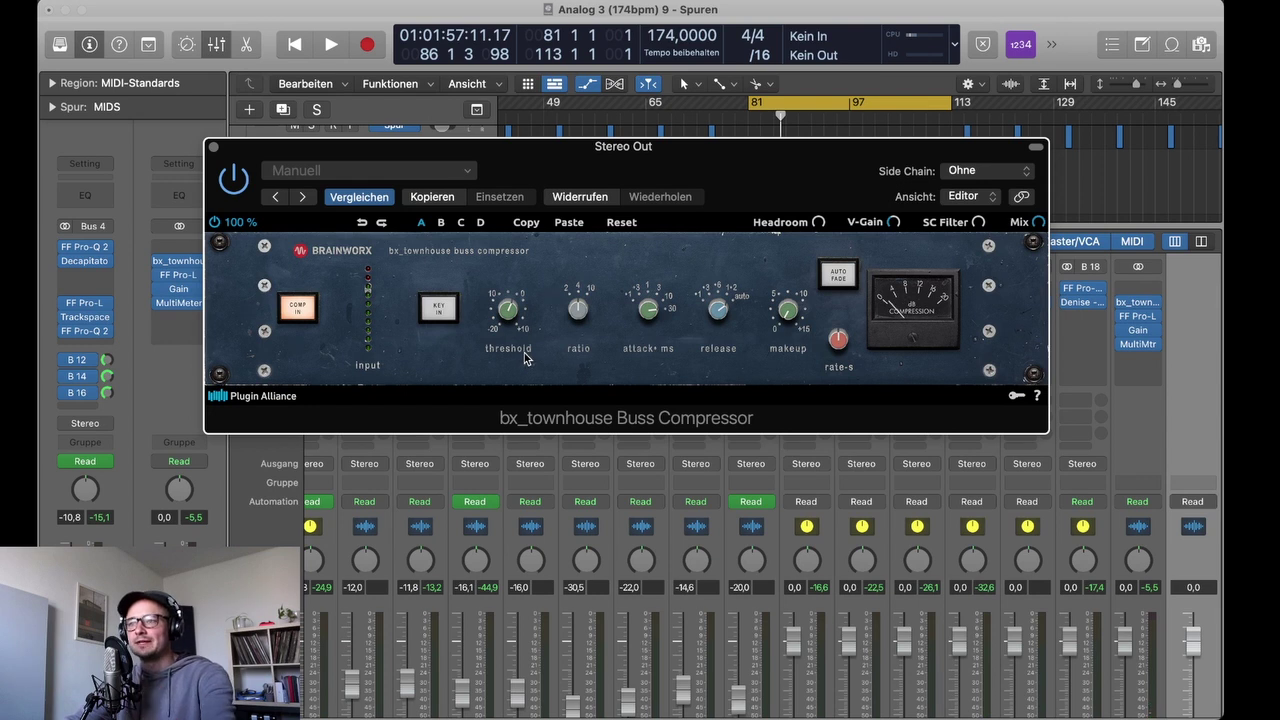
Step: Restart playback and readjust the buss compressor's threshold while listening to the mix
key("space")
mouse_move(514, 322)
left_mouse_down()
mouse_move(519, 245)
mouse_move(520, 324)
mouse_move(507, 328)
left_mouse_up()
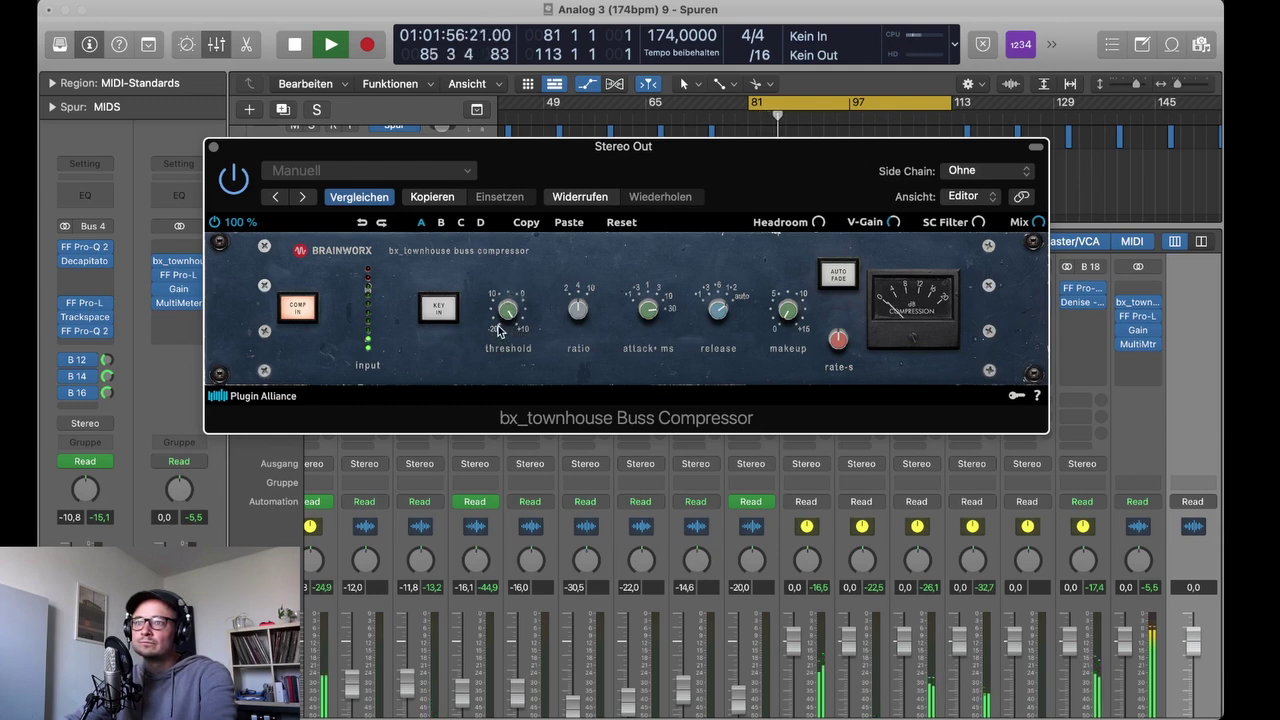
left_click_drag(503, 328, 507, 344)
Step: Compare the mix with the buss compressor bypassed and active, fine-tune its threshold and stop playback
left_click(236, 188)
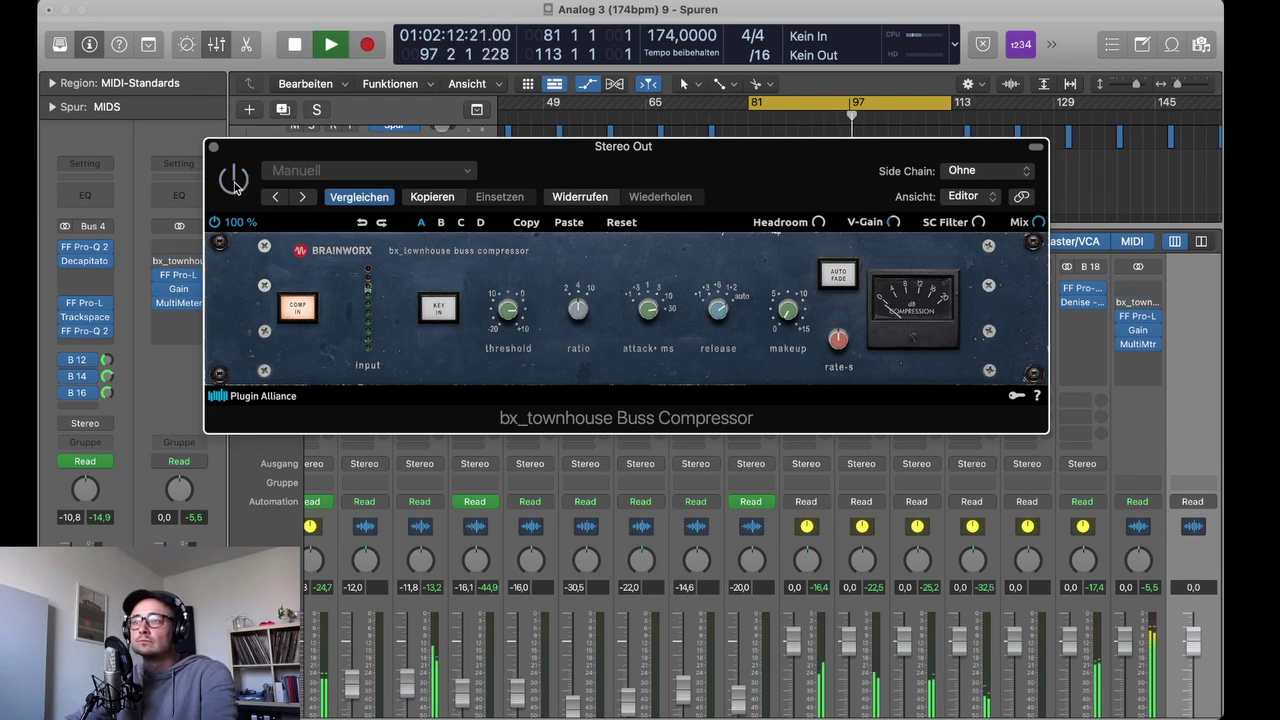
left_click(235, 183)
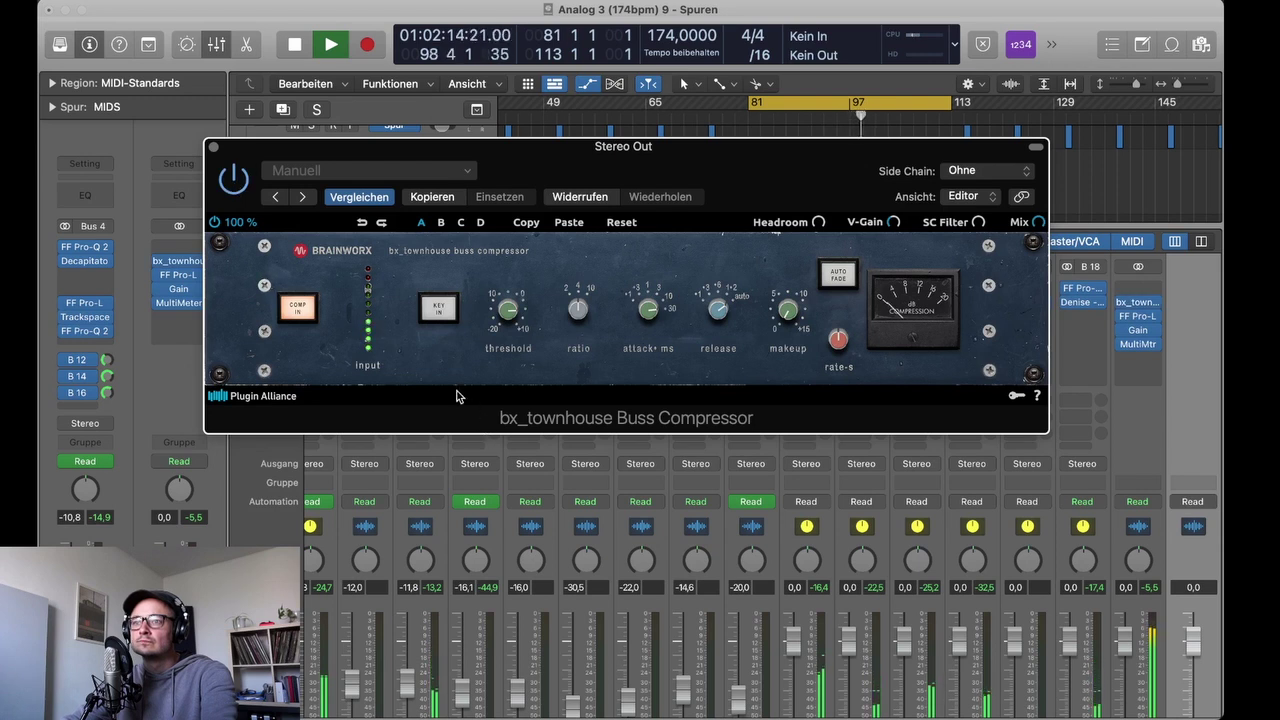
left_click_drag(506, 314, 503, 343)
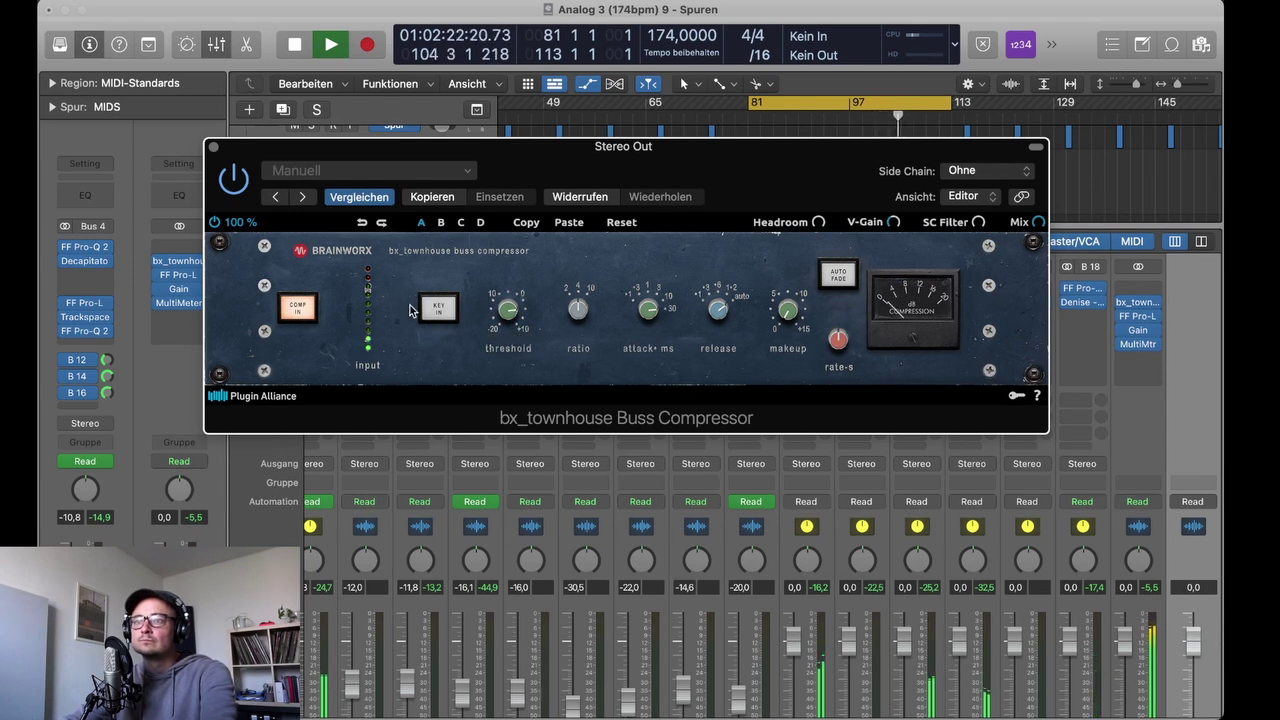
key("space")
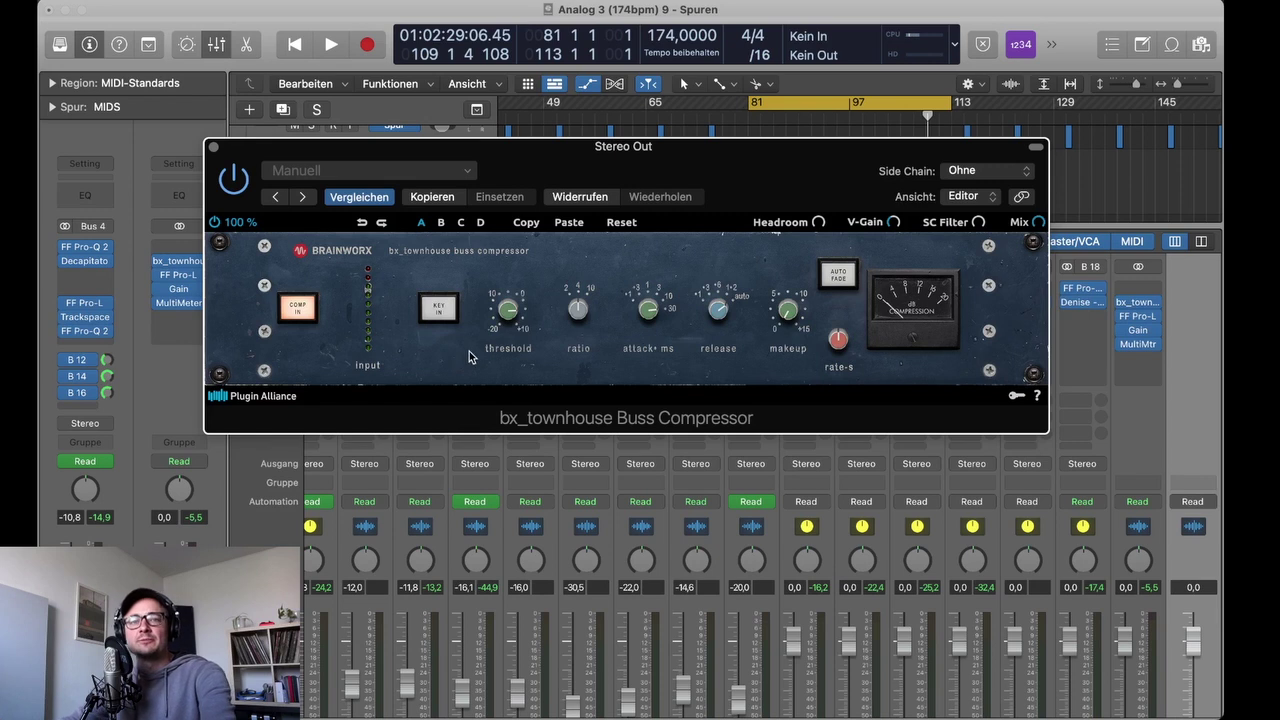
Step: Open the Pro-L limiter on Stereo Out and reset its gain to 0 dB
left_click(178, 274)
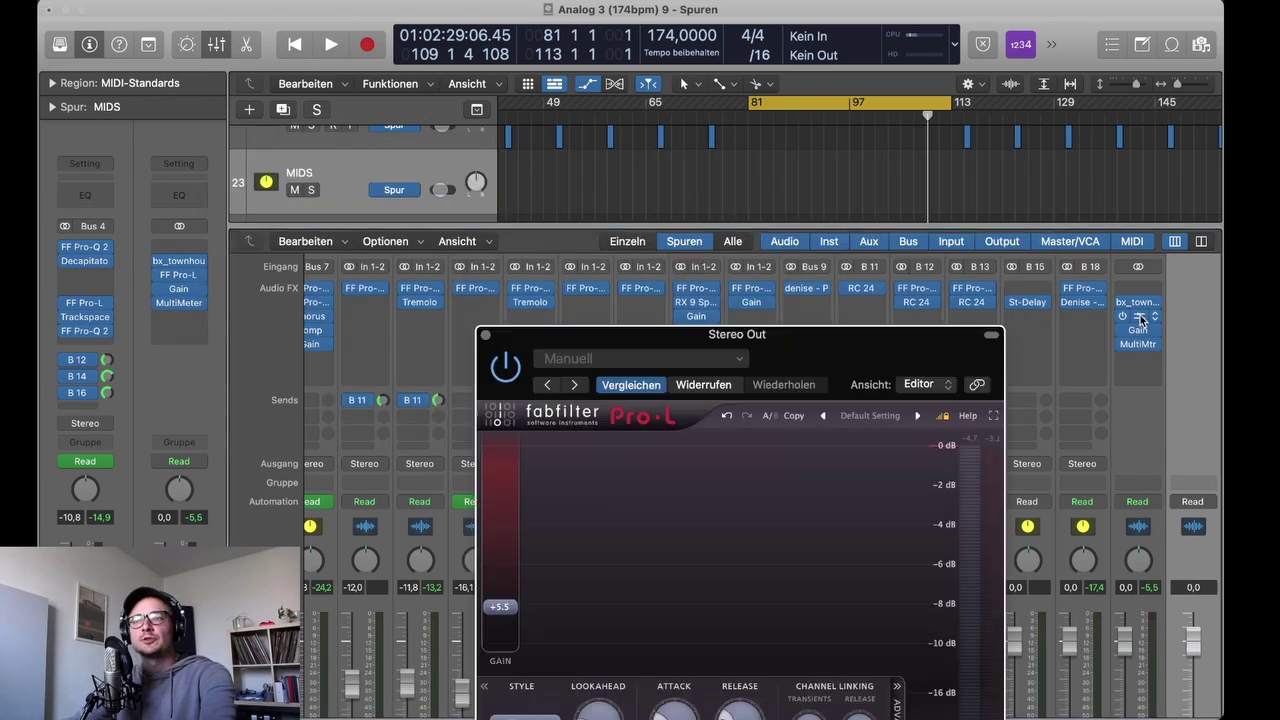
left_click_drag(777, 352, 703, 127)
double_click(424, 380)
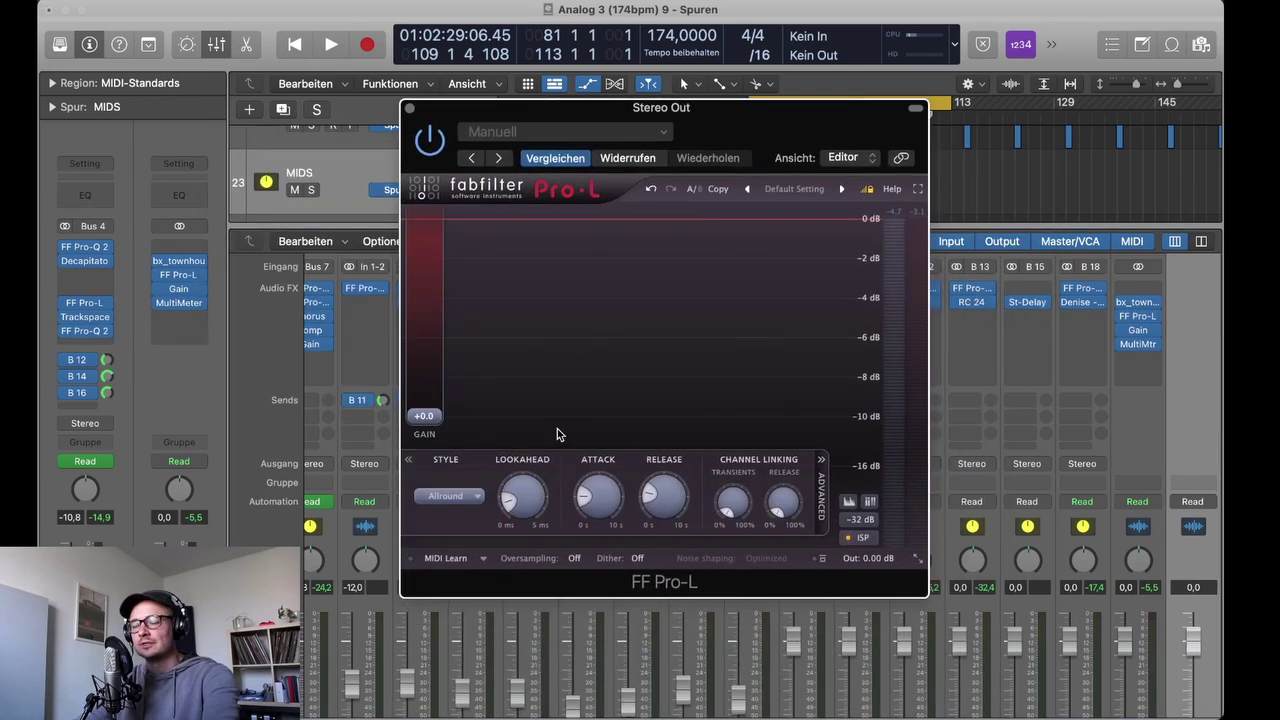
Step: Try a Pro-L gain of +4.86 dB with the output at -4.86 dB, and return the gain to 0 dB
mouse_move(418, 423)
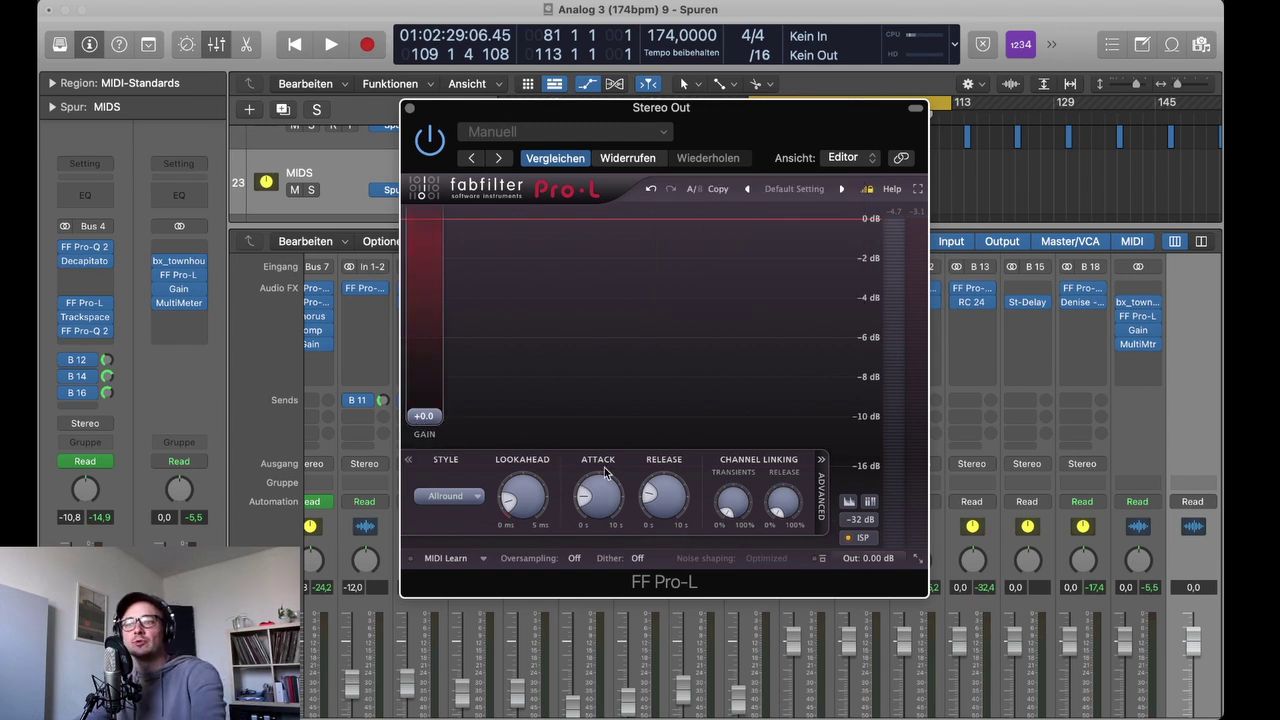
left_click_drag(425, 418, 431, 389)
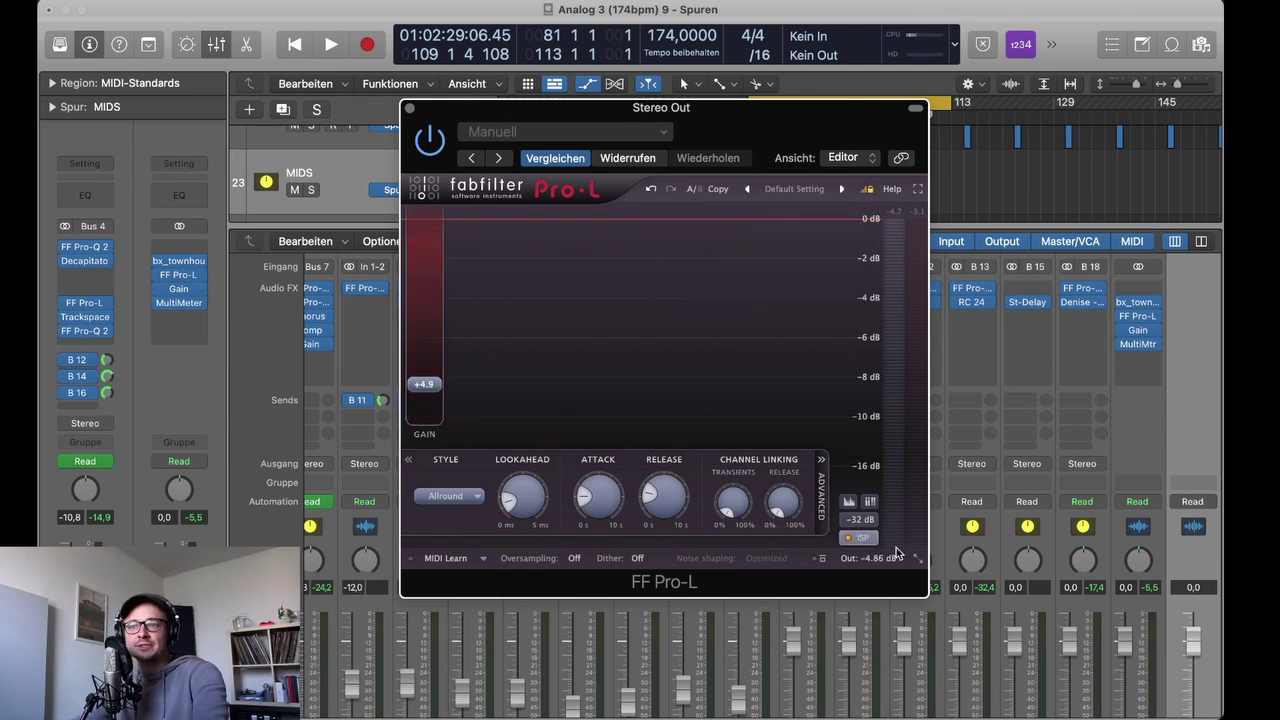
mouse_move(872, 560)
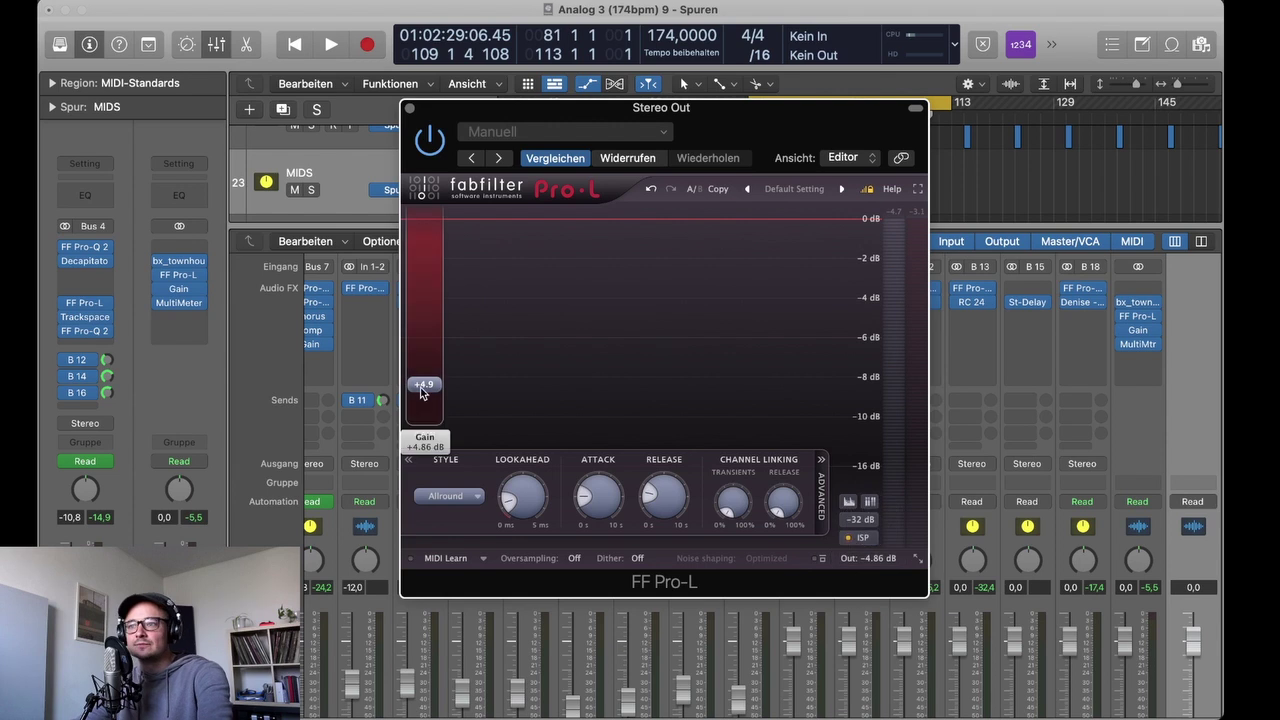
left_click_drag(423, 390, 428, 423)
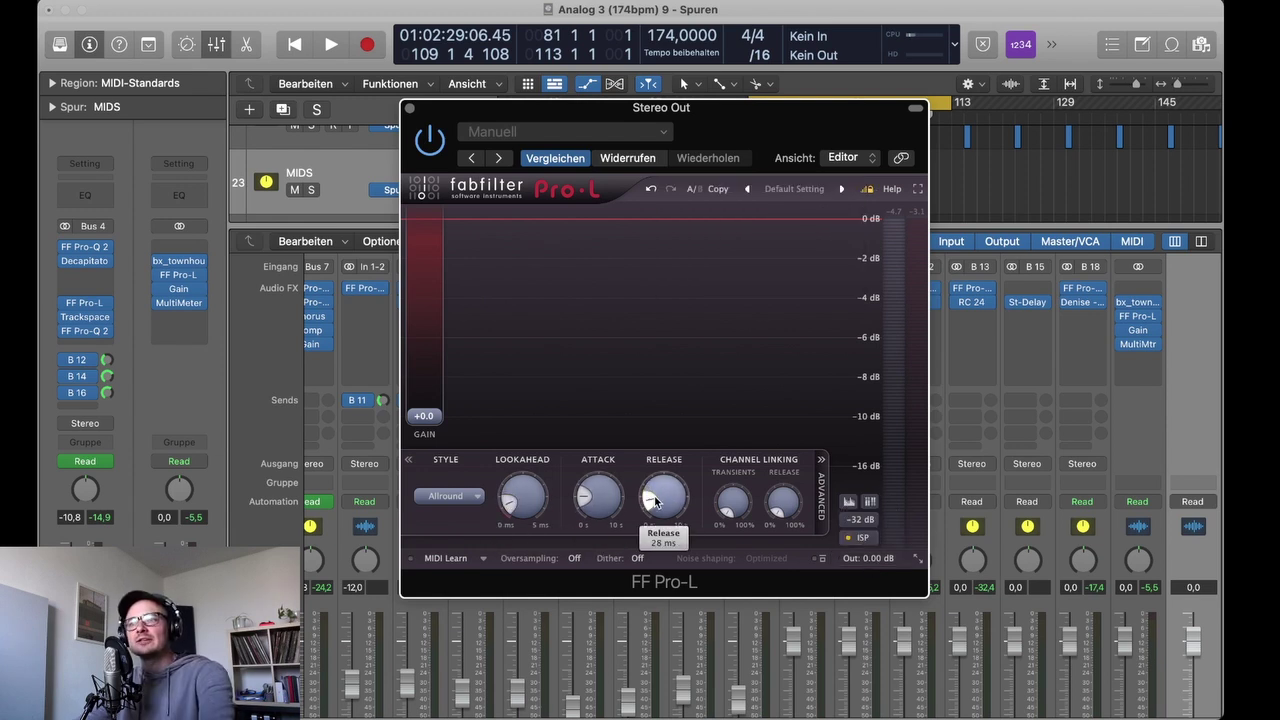
Step: Try a longer Pro-L release of about 494 ms and a longer attack, and turn both back down
left_click_drag(688, 504, 689, 452)
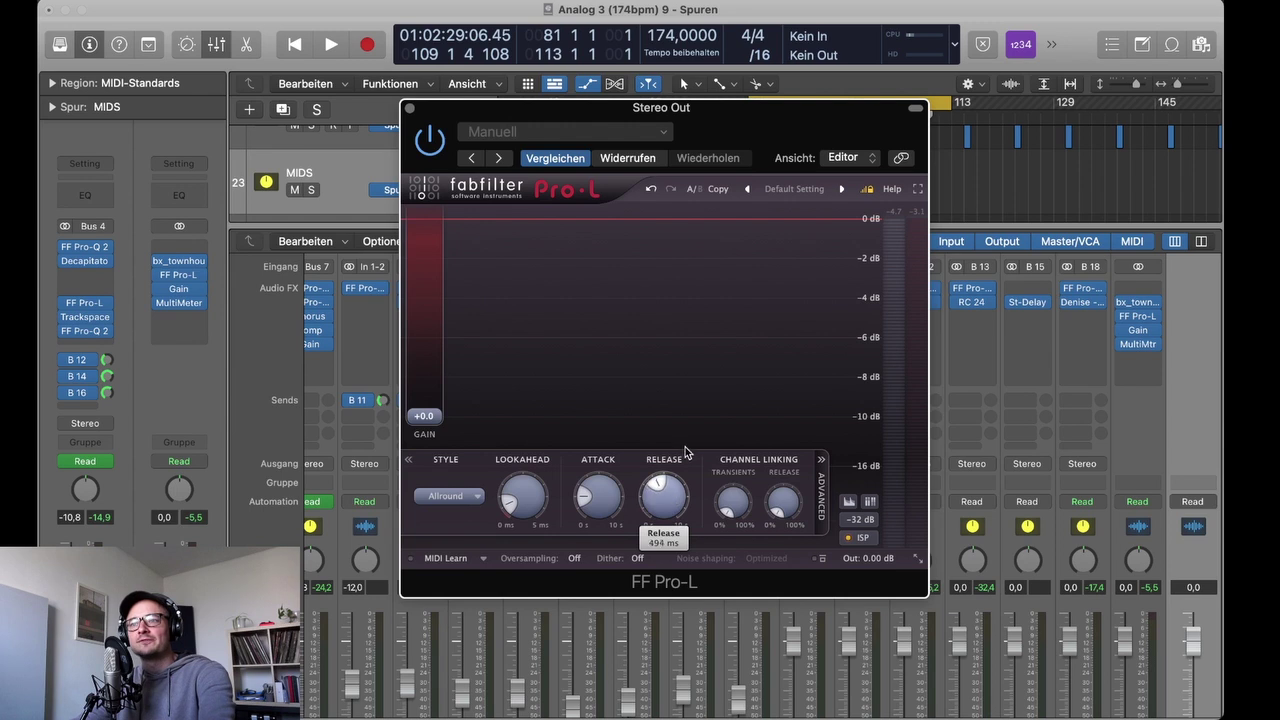
left_click_drag(609, 497, 602, 476)
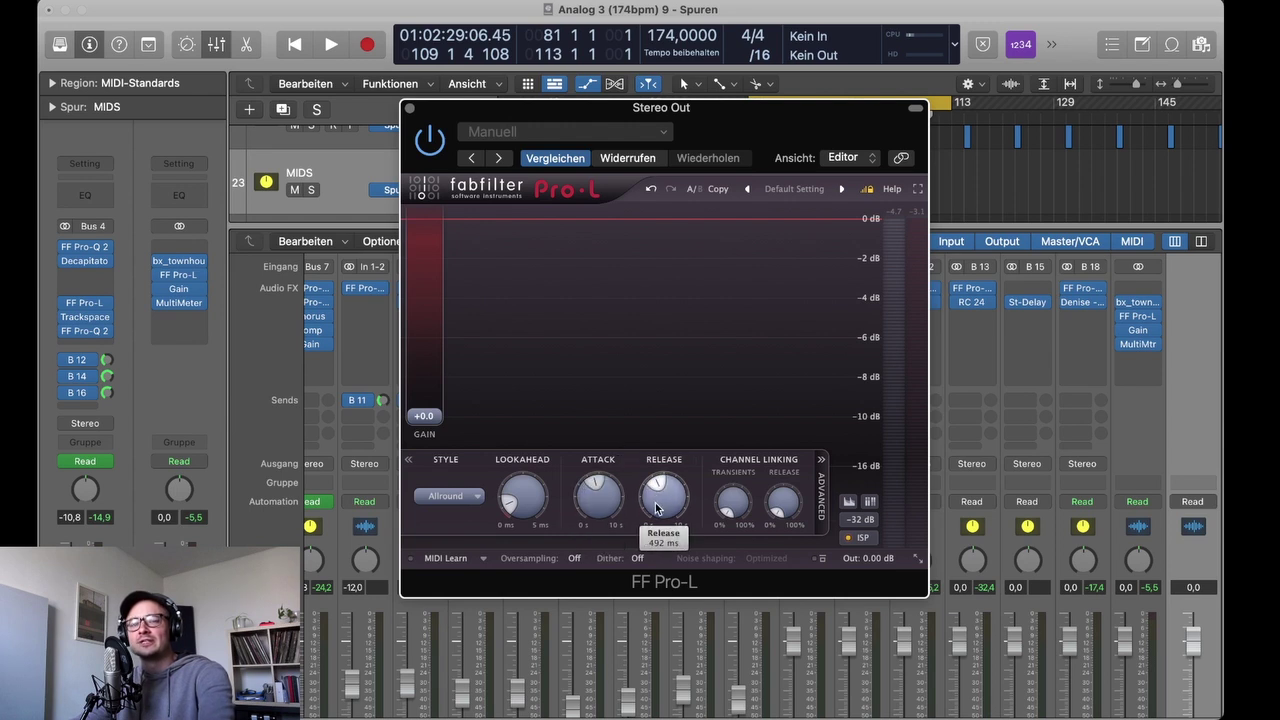
left_click_drag(597, 503, 597, 570)
left_click_drag(658, 510, 658, 553)
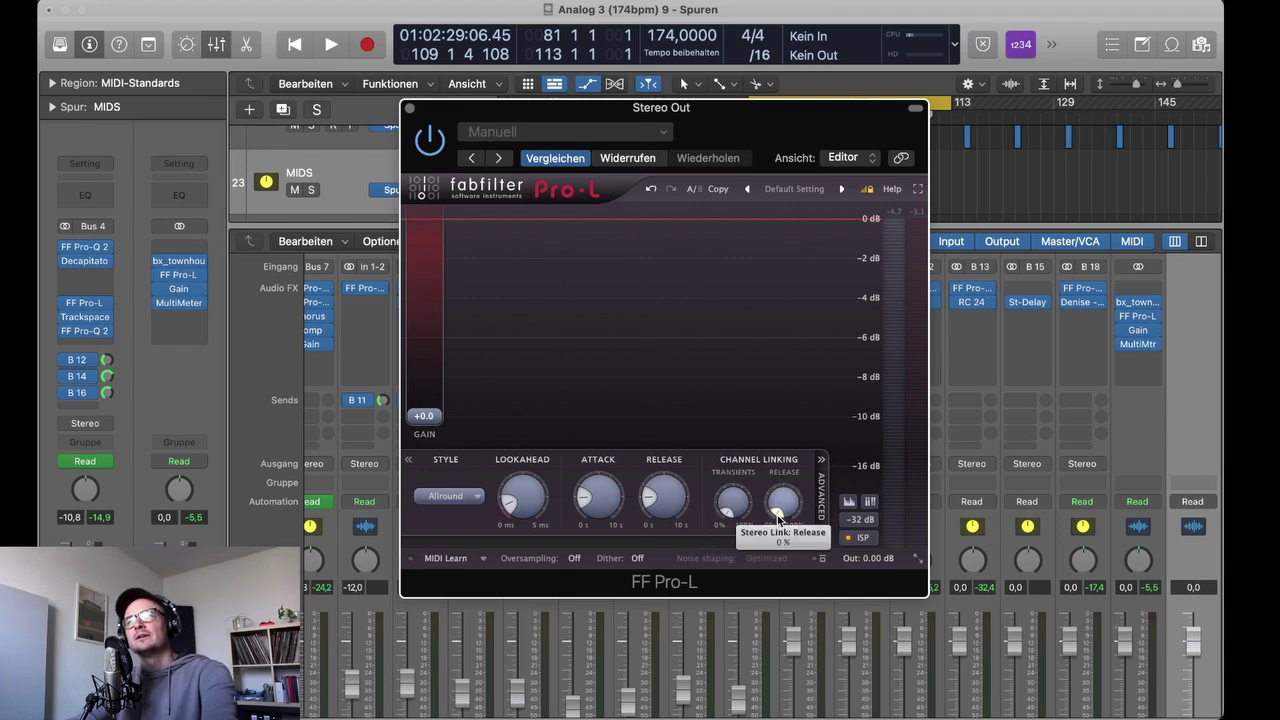
Step: Turn the limiter's release channel linking up towards 100%
left_click_drag(778, 516, 779, 400)
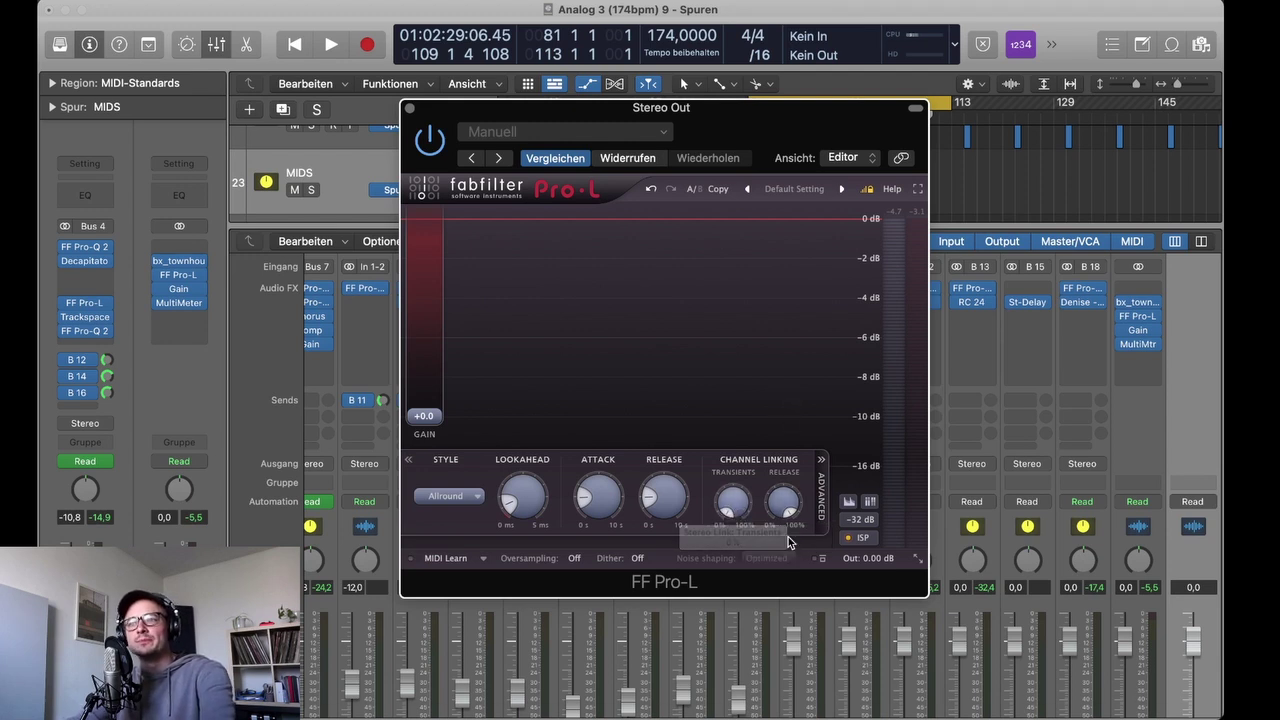
Step: Turn the limiter's release channel linking down to 0% and keep the limiting style on Allround
mouse_move(779, 510)
left_click_drag(779, 510, 781, 663)
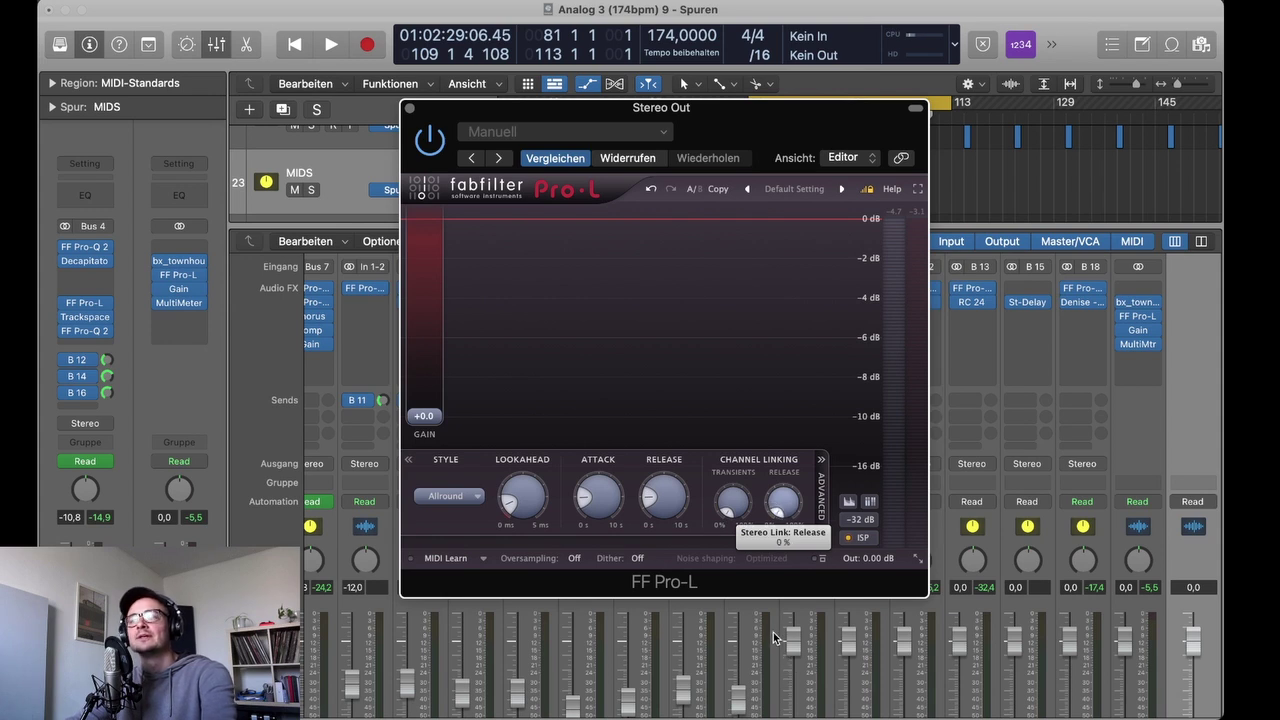
left_click(471, 495)
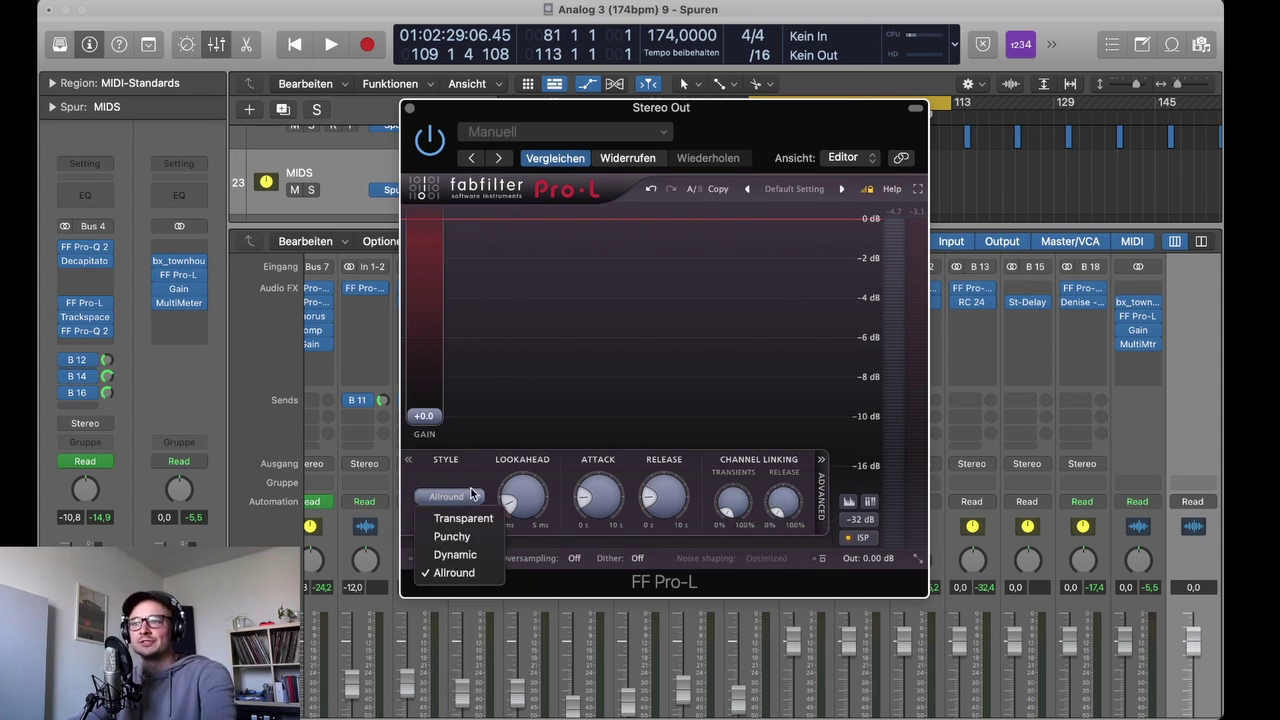
left_click(468, 573)
mouse_move(514, 480)
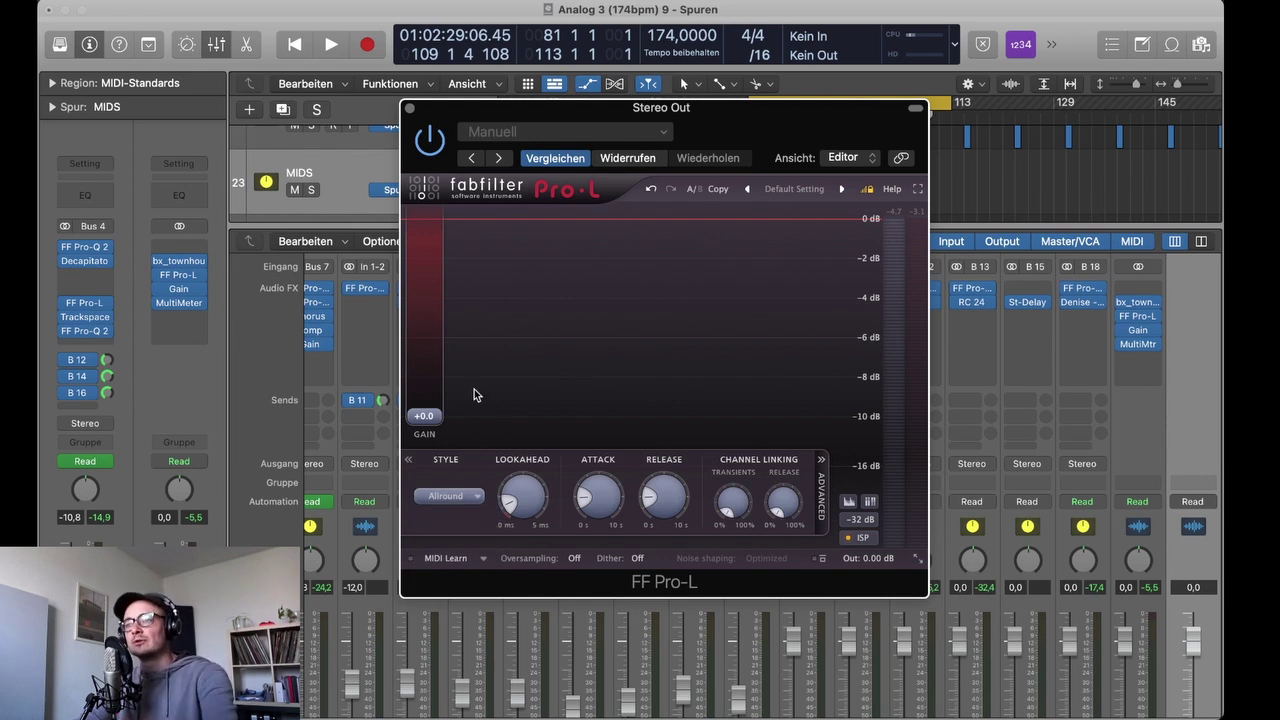
Step: Raise the Pro-L gain to +5.86 dB during playback from bar 81, lower it to about +5.12 dB, and close the limiter
mouse_move(440, 417)
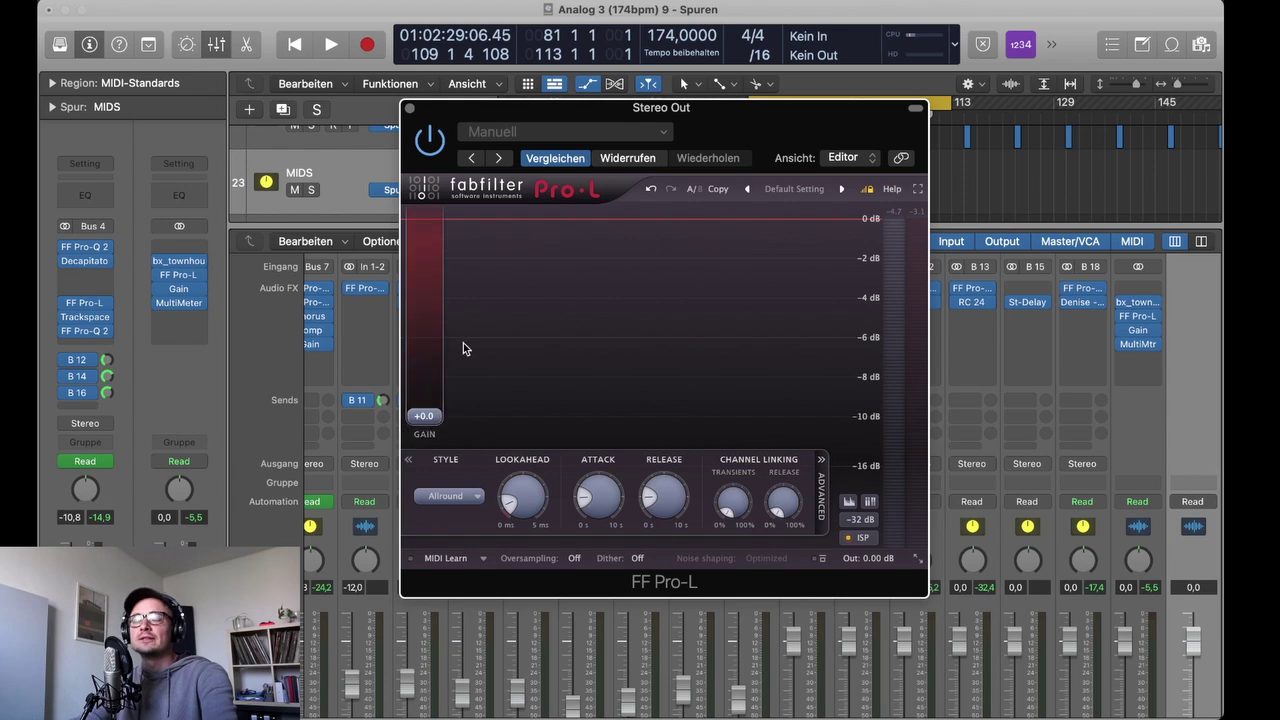
left_click(306, 50)
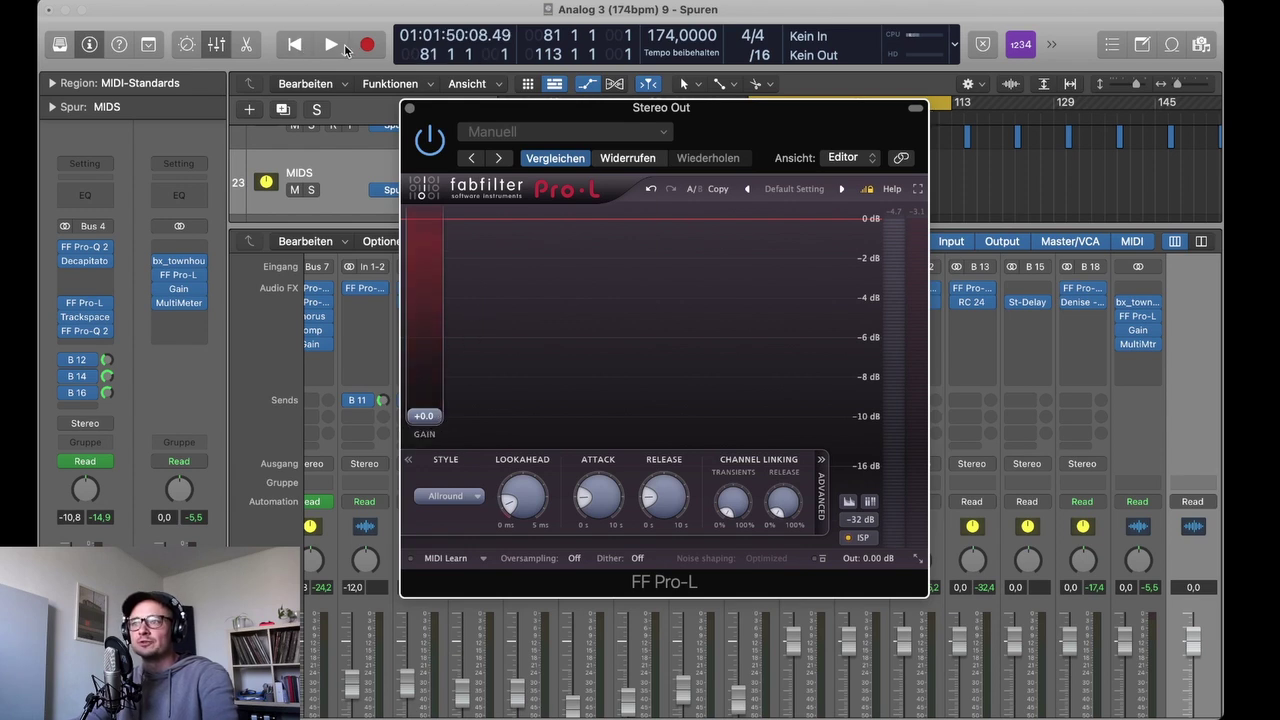
left_click(342, 47)
mouse_move(433, 423)
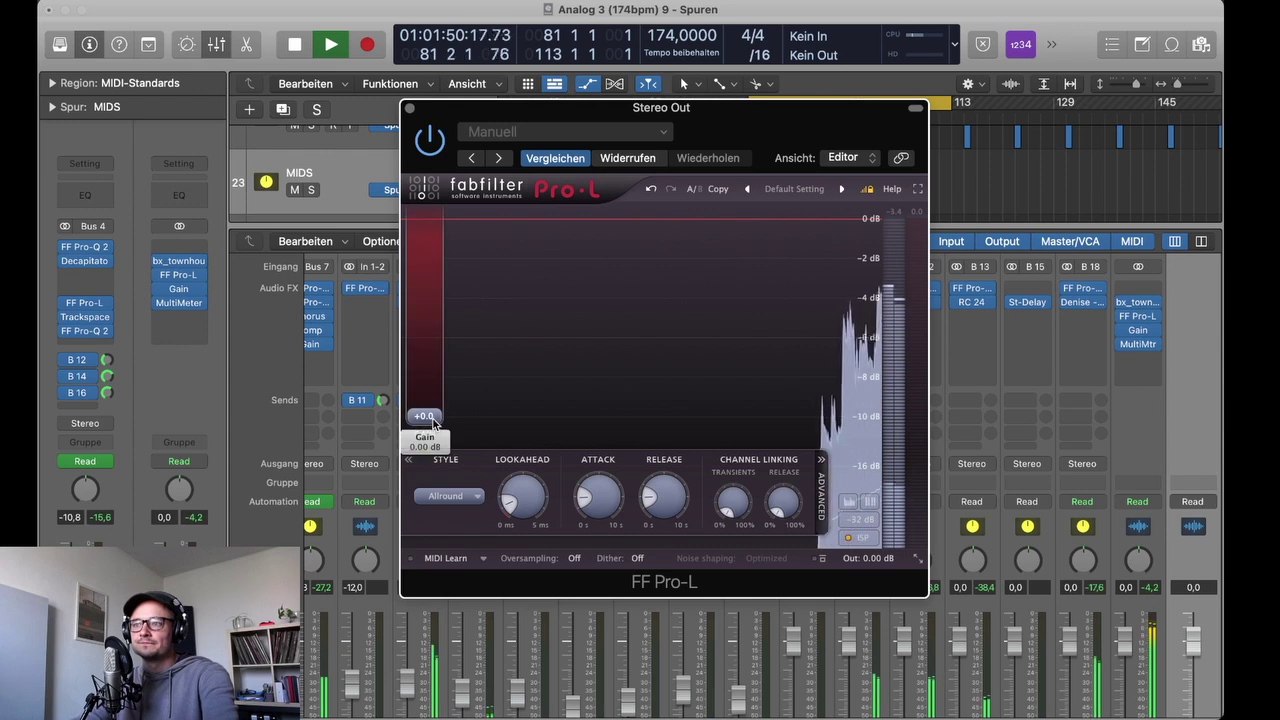
left_click_drag(433, 423, 435, 382)
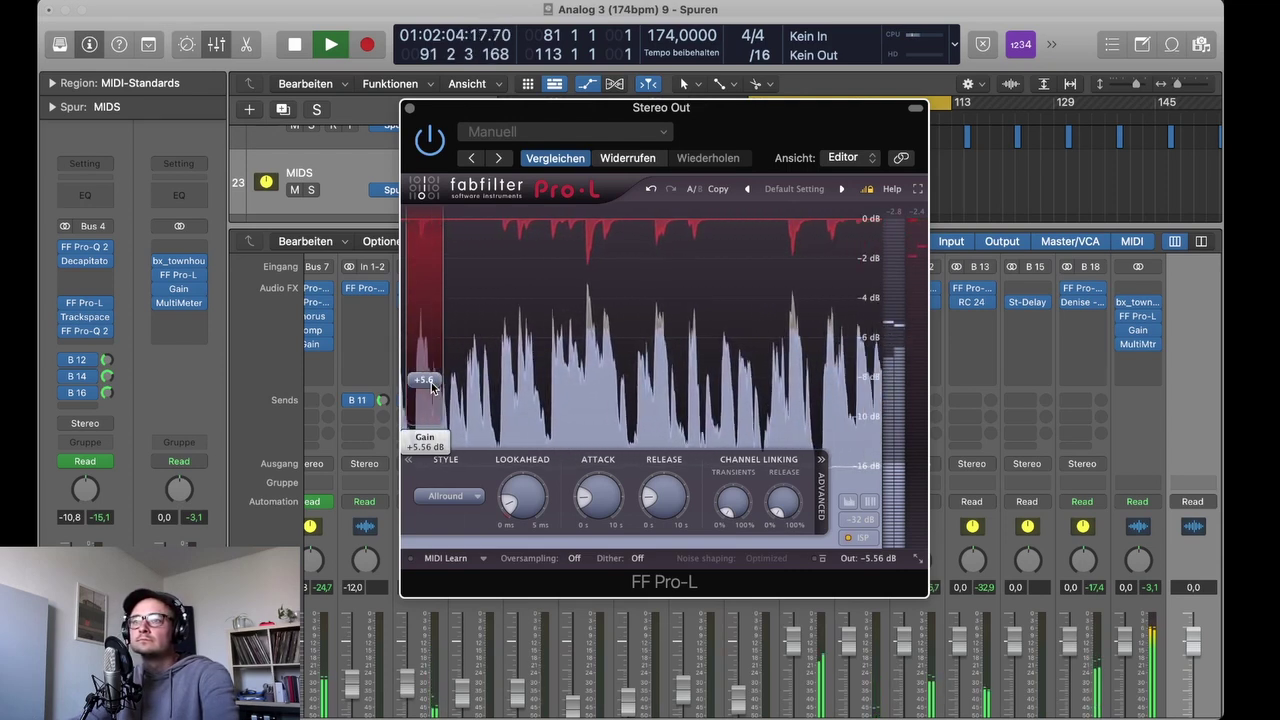
left_click_drag(434, 366, 451, 401)
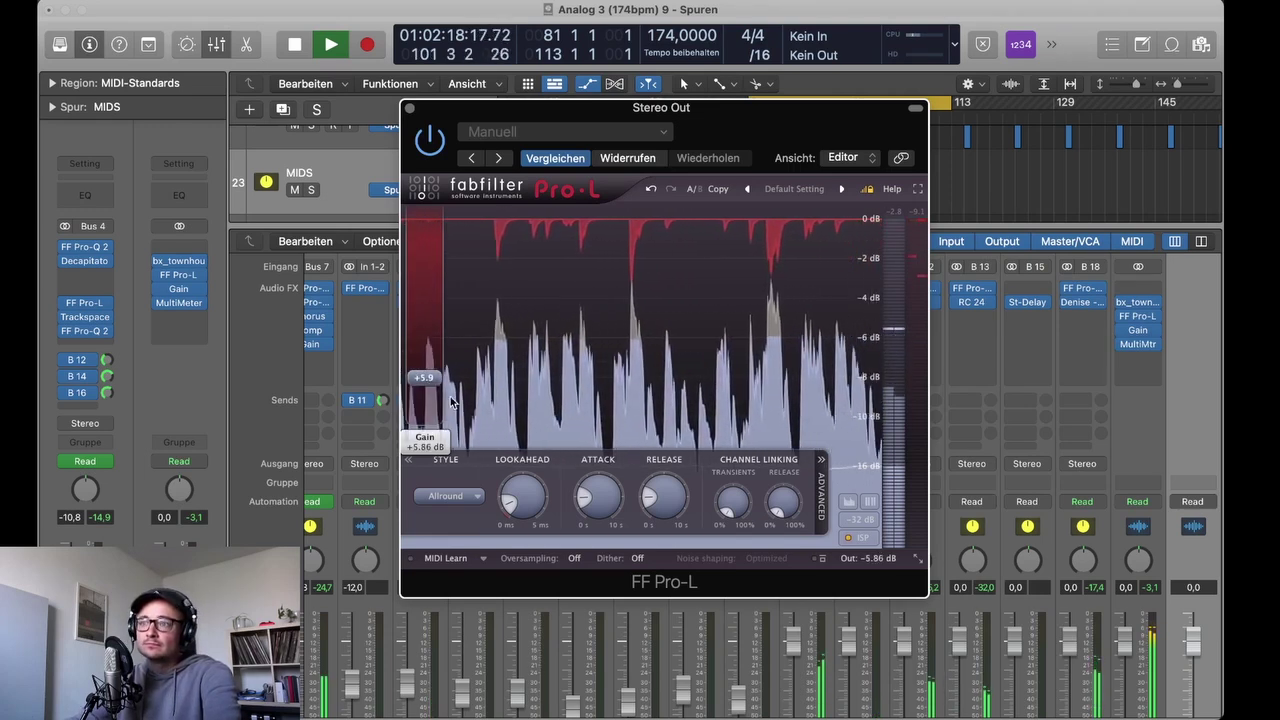
key("space")
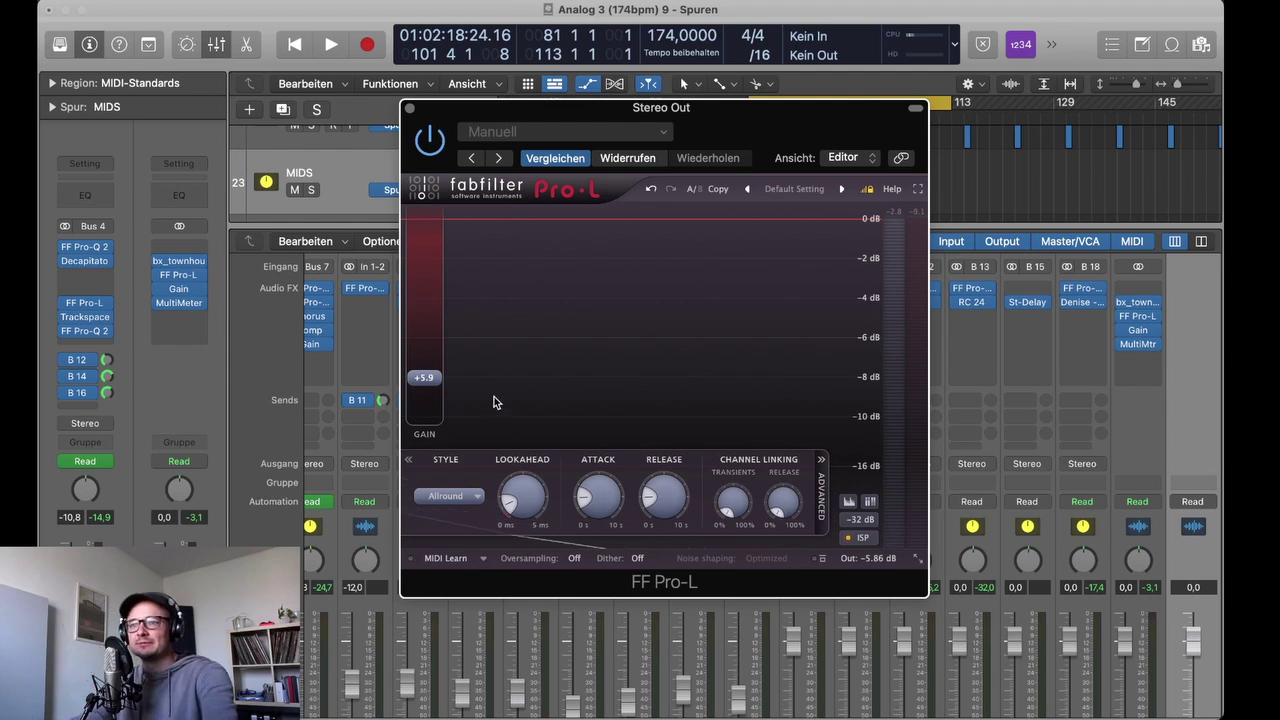
left_click_drag(424, 377, 427, 400)
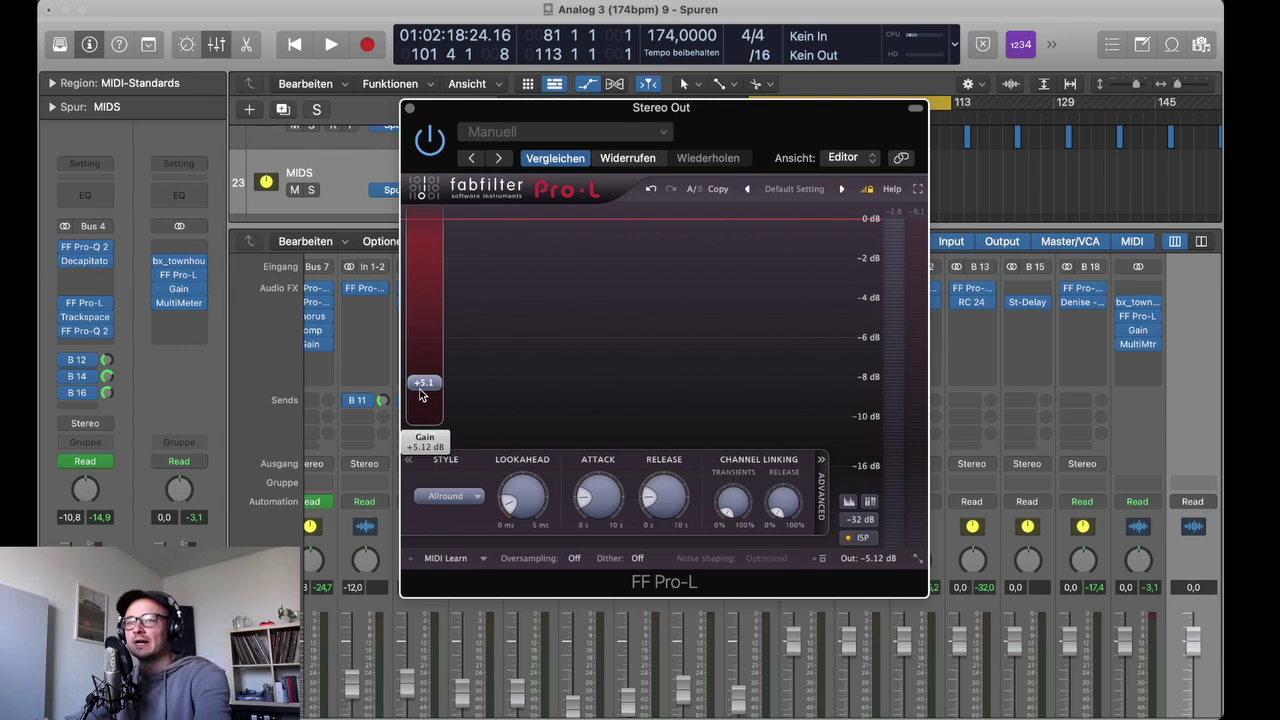
left_click(408, 110)
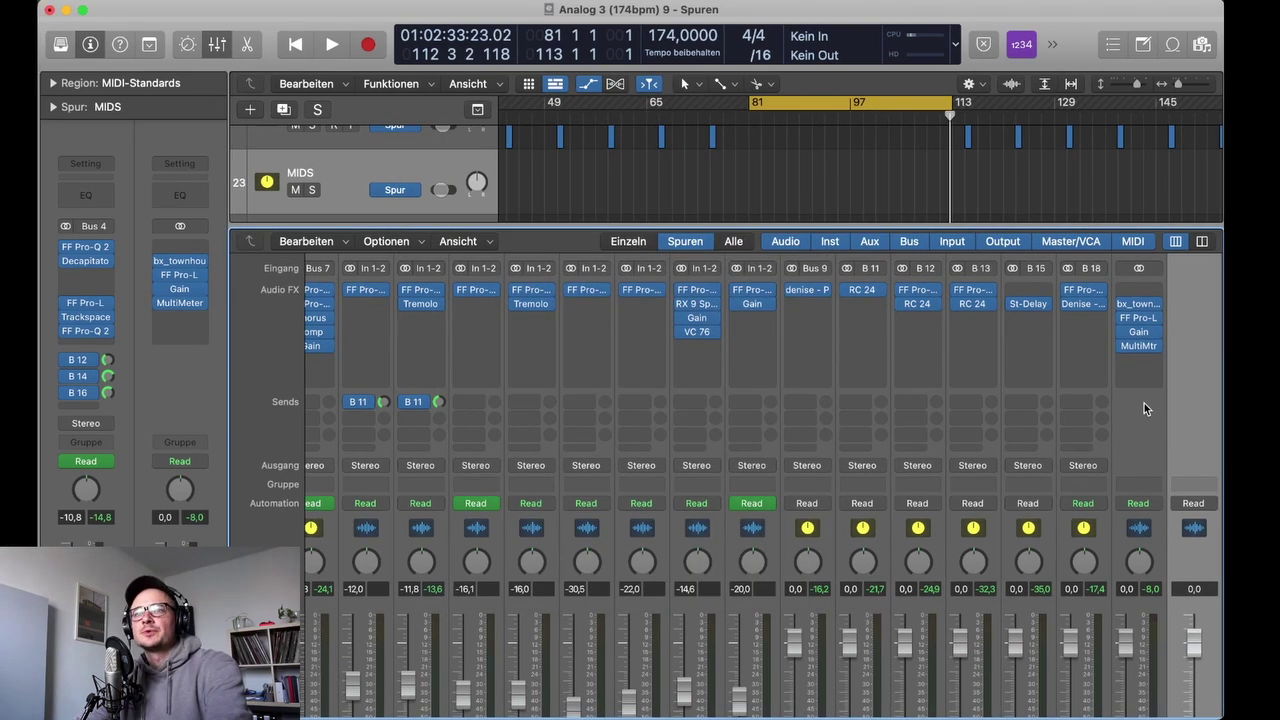
Step: Open the Gain plug-in on Stereo Out, reposition its window, and try its Mono switch
left_click(1138, 332)
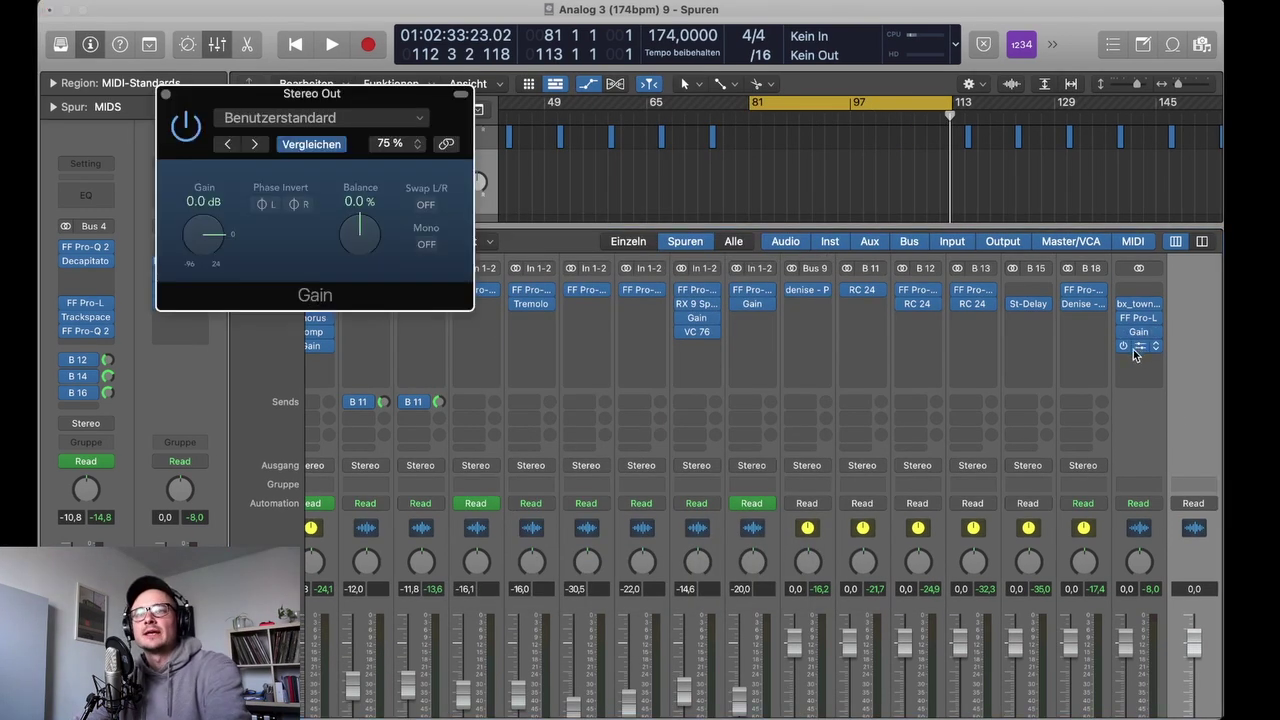
left_click_drag(346, 100, 370, 112)
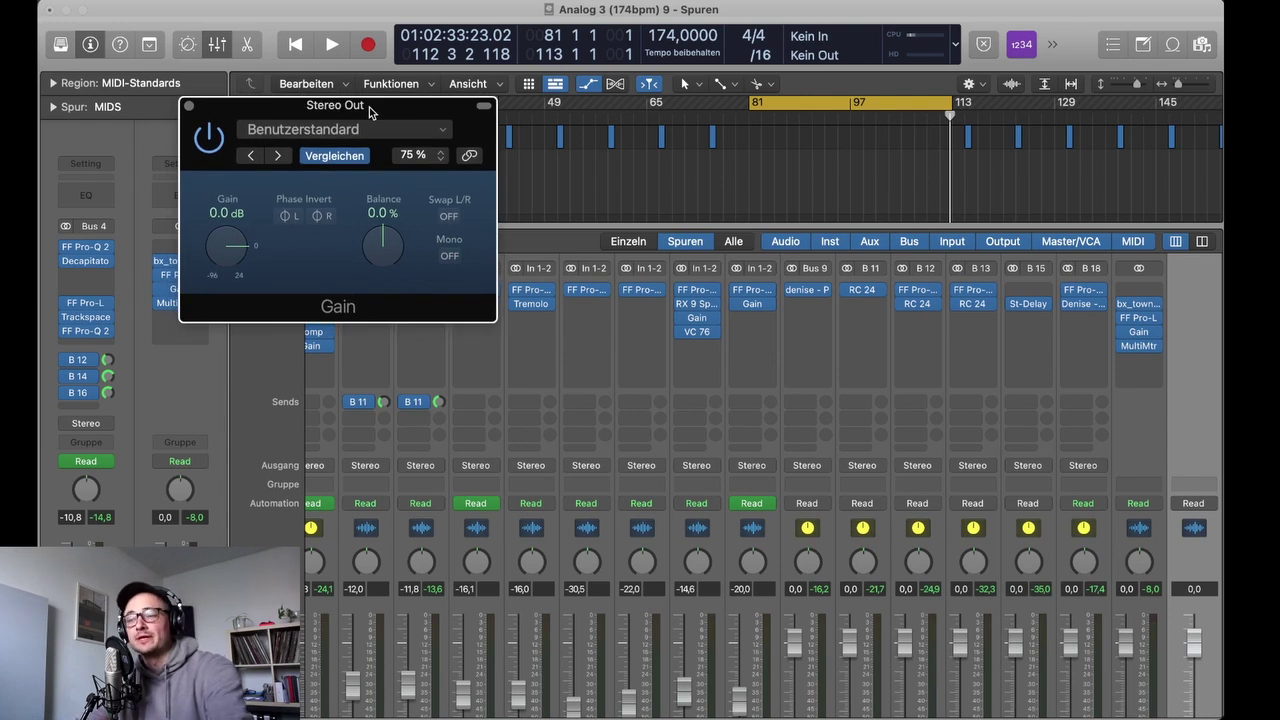
left_click_drag(370, 110, 467, 112)
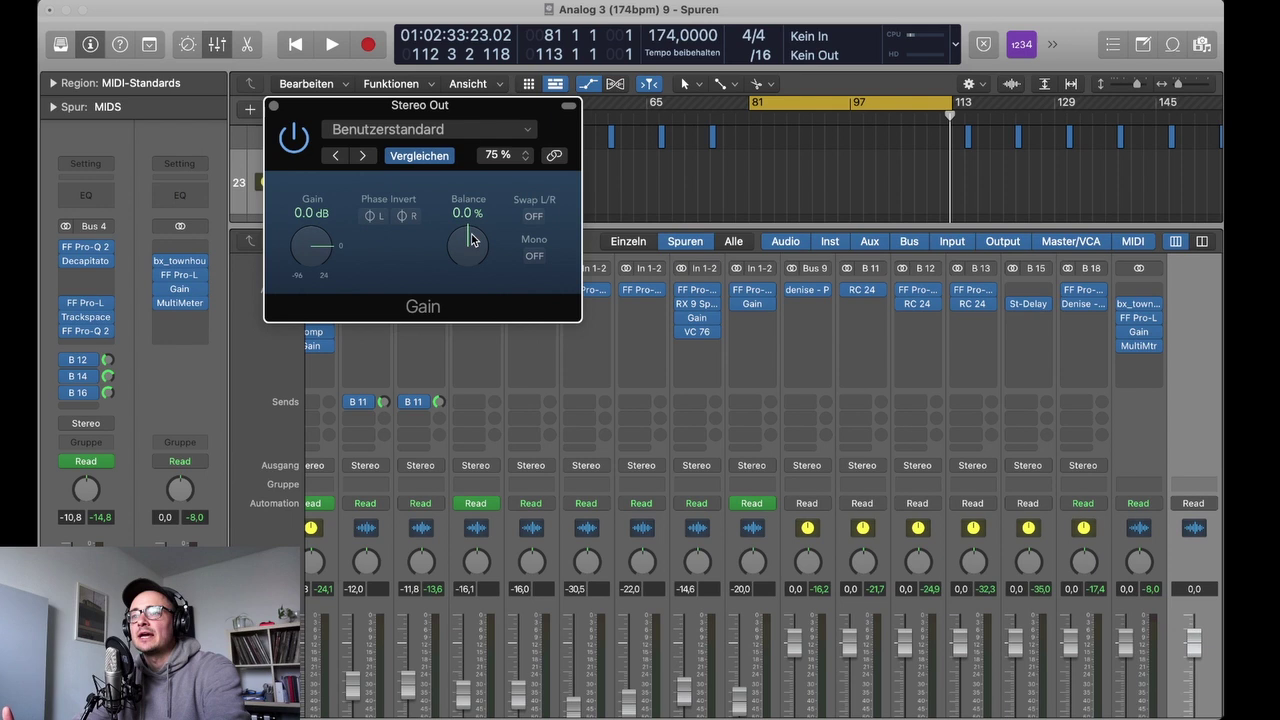
left_click(535, 257)
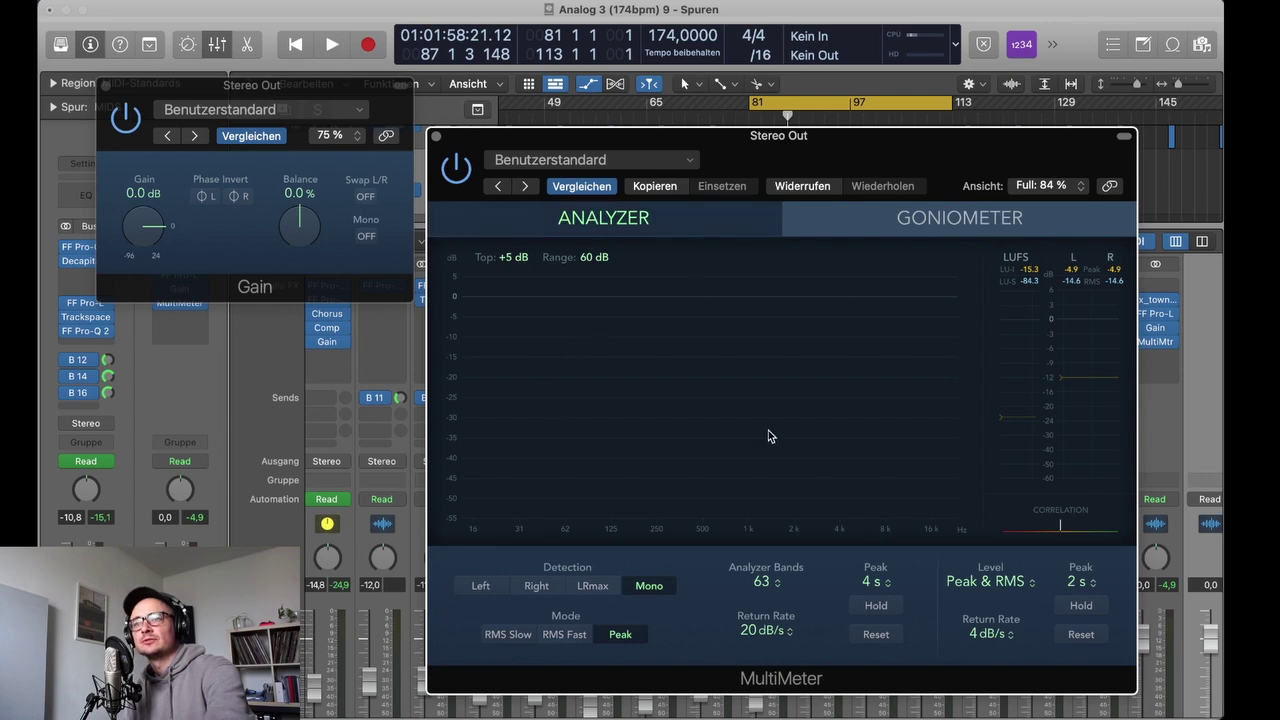
Step: Switch the MultiMeter to the Goniometer and play the track from bar 81 to view the stereo image
left_click(918, 217)
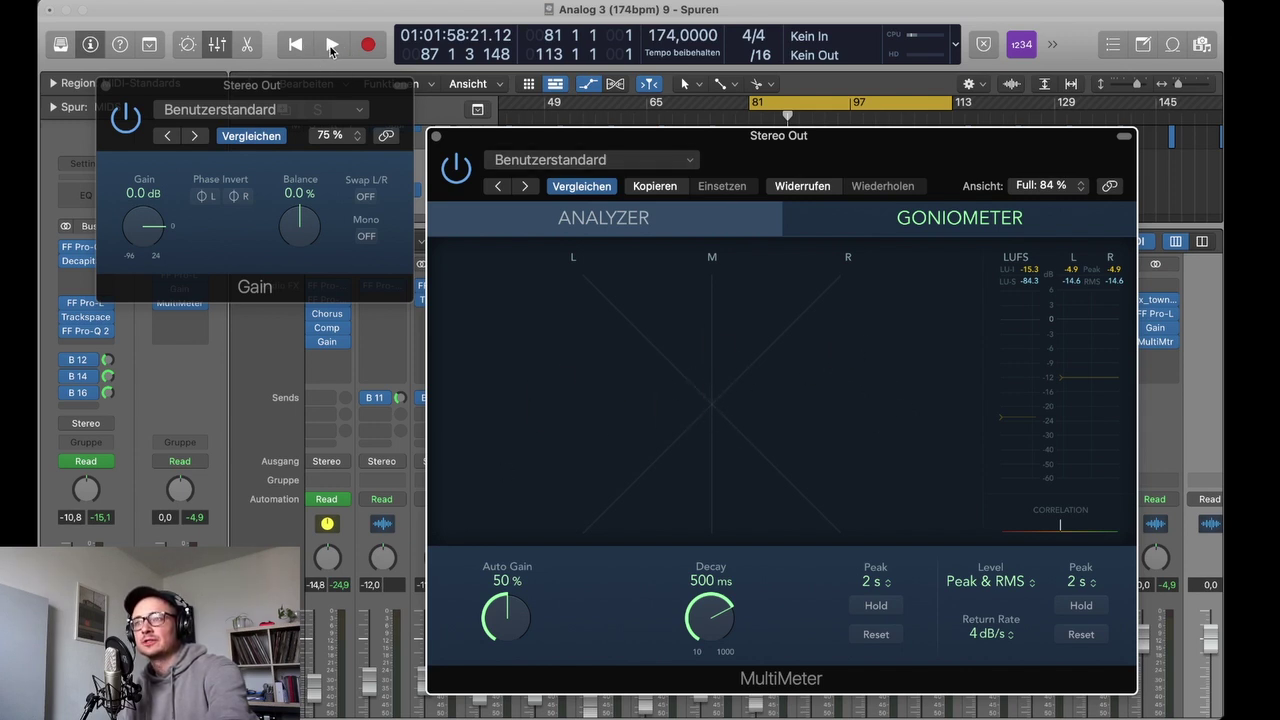
left_click(373, 246)
key("space")
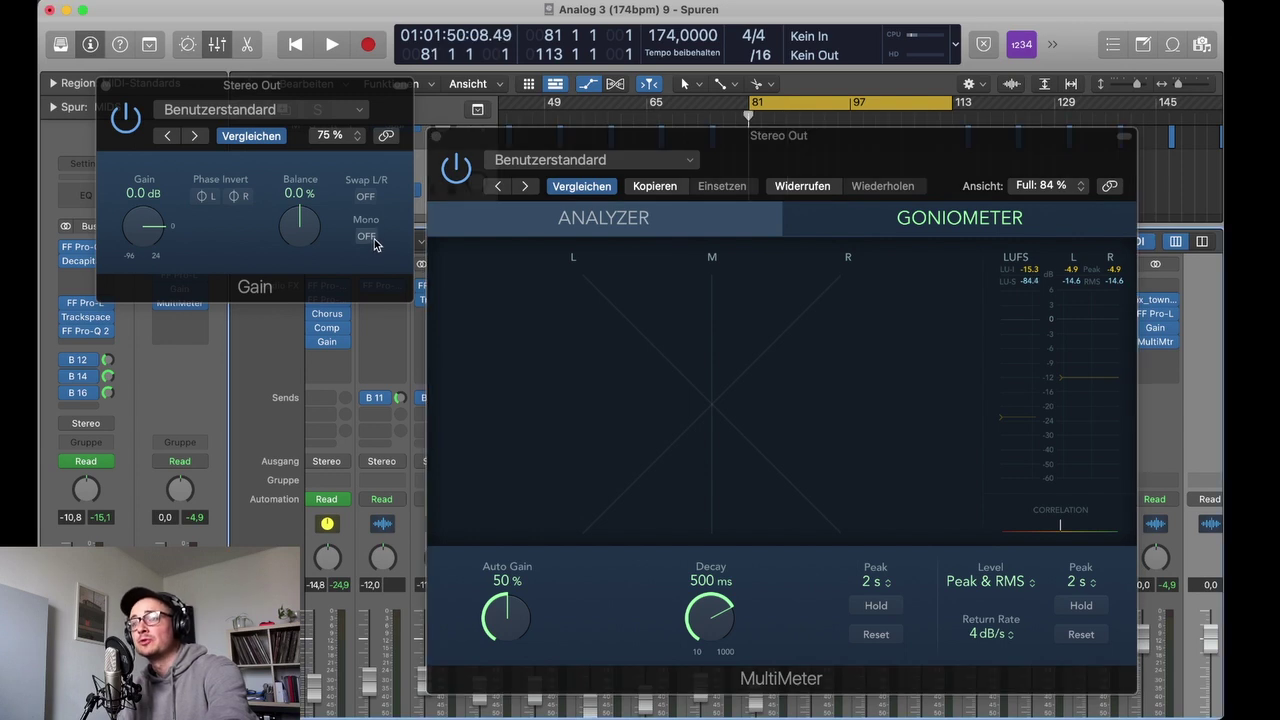
left_click(311, 50)
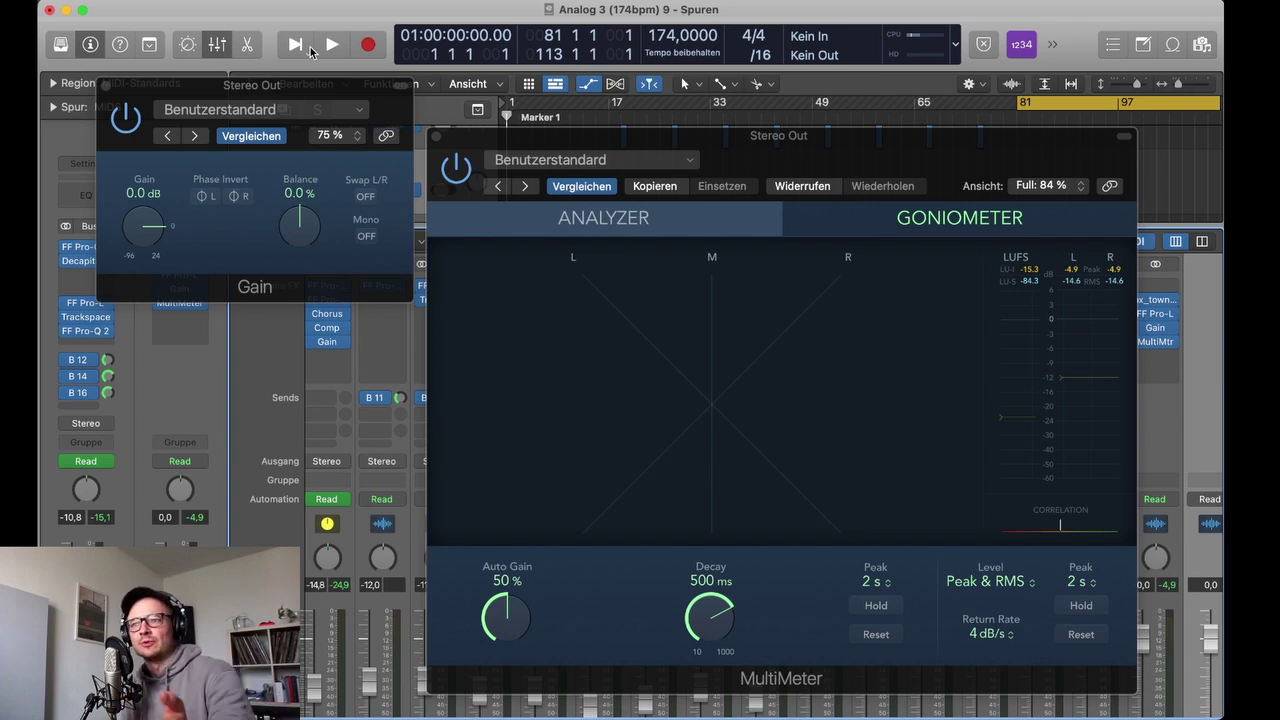
left_click(330, 45)
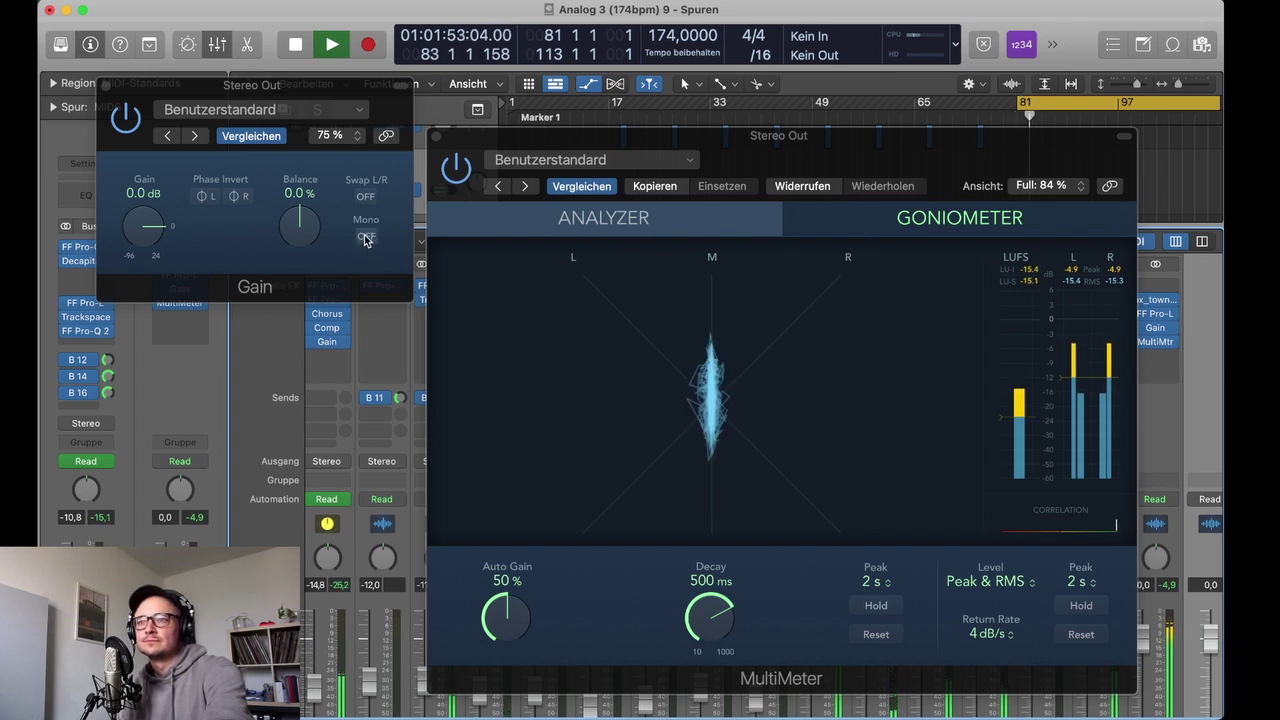
Step: Turn Gain's Mono switch on and back off to compare mono with stereo, and stop playback
left_click(366, 238)
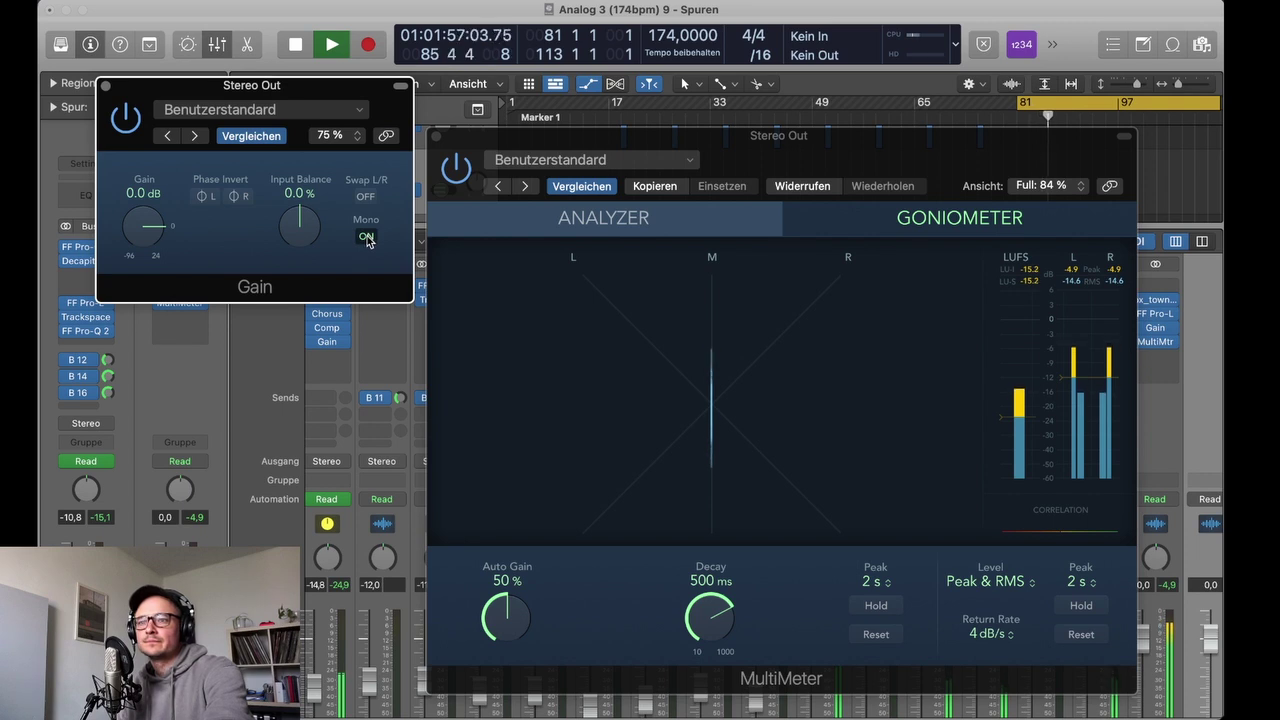
left_click(367, 238)
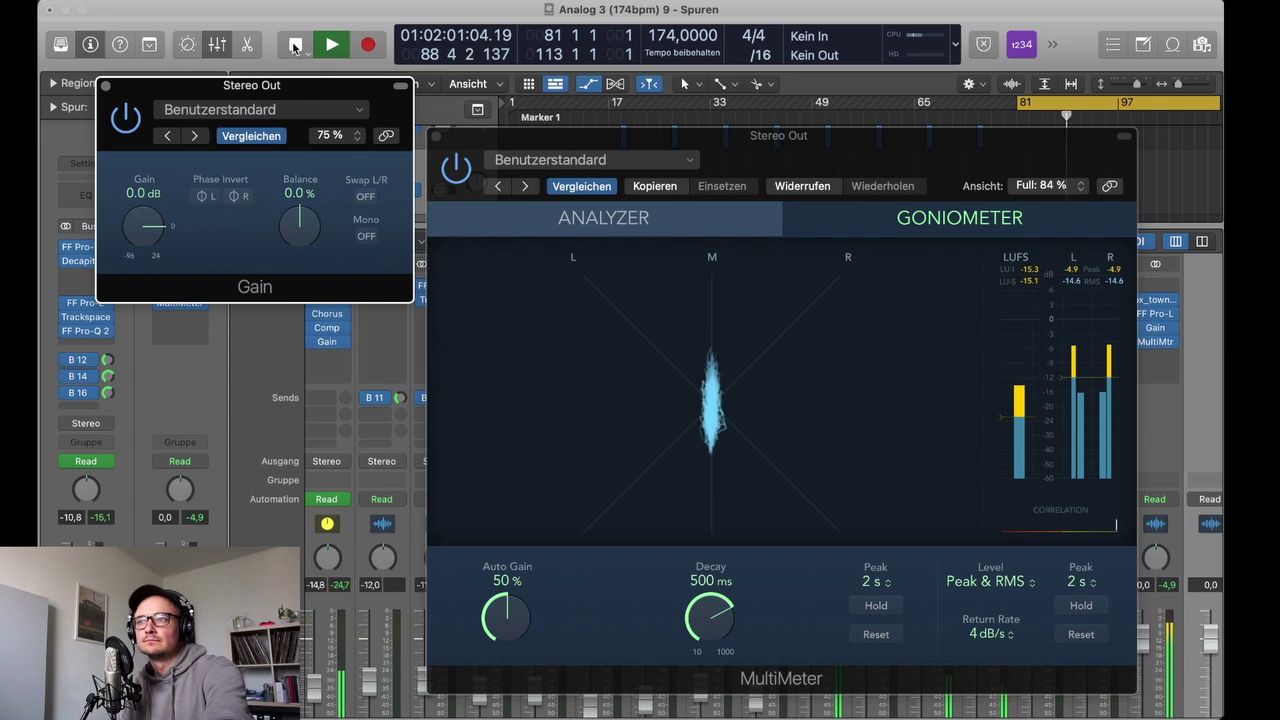
left_click(295, 47)
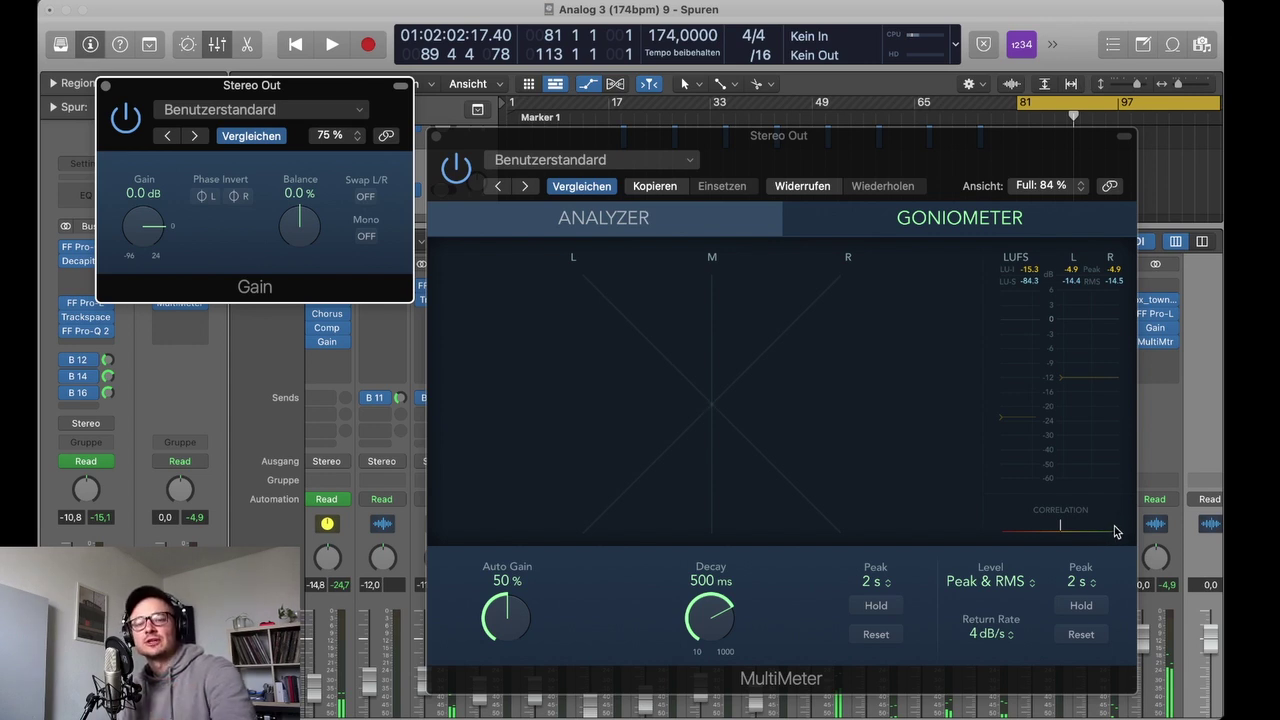
Step: Switch the MultiMeter back to the Analyzer and play a passage of the loop to examine its frequency spectrum
left_click(652, 224)
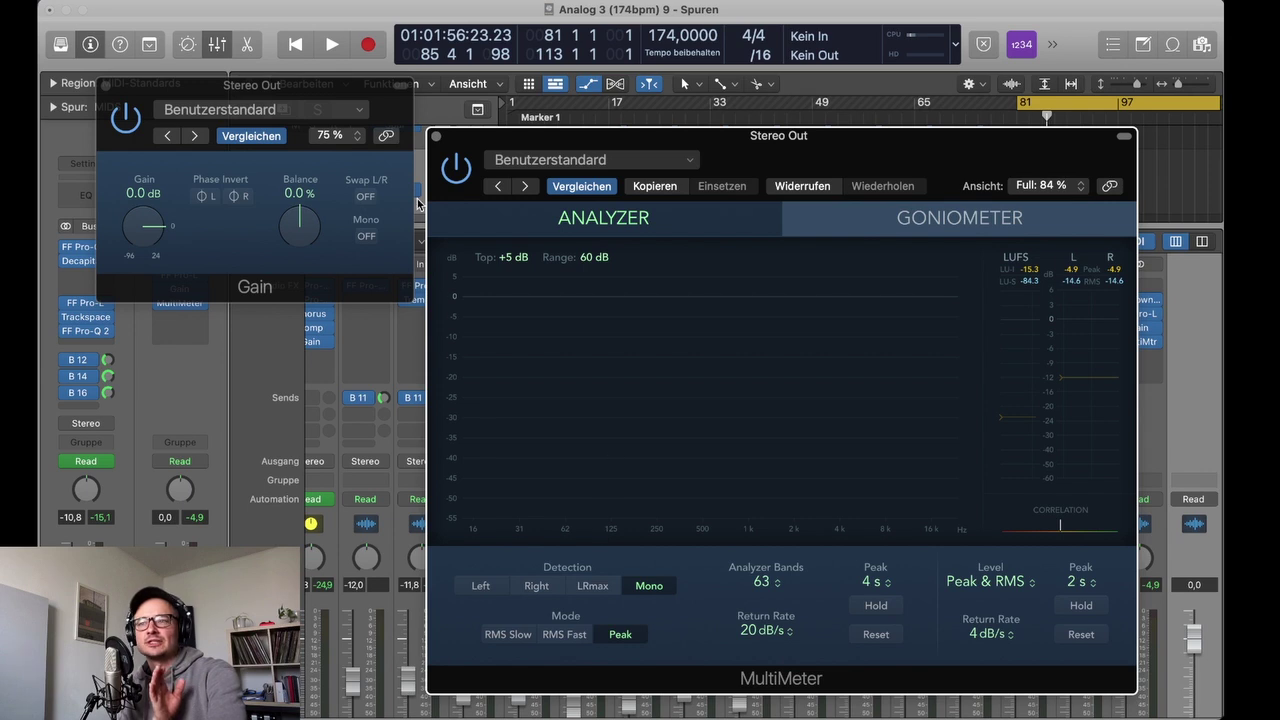
left_click(332, 44)
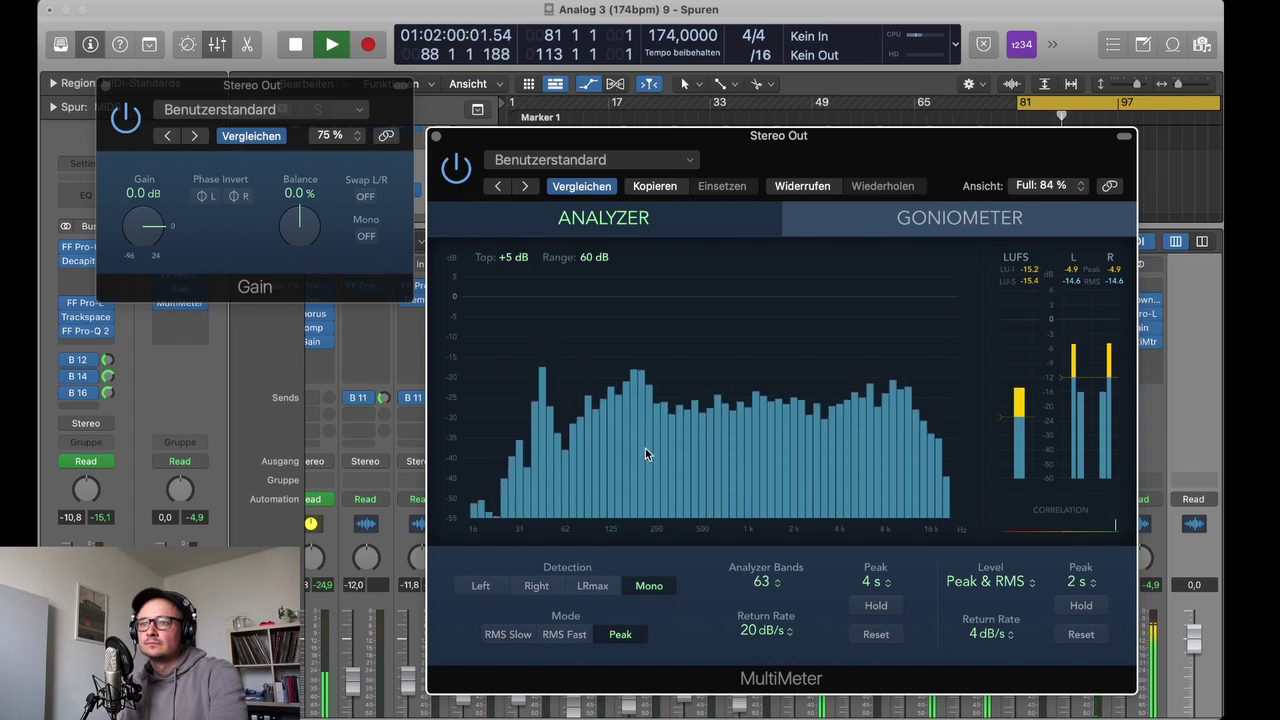
left_click(296, 46)
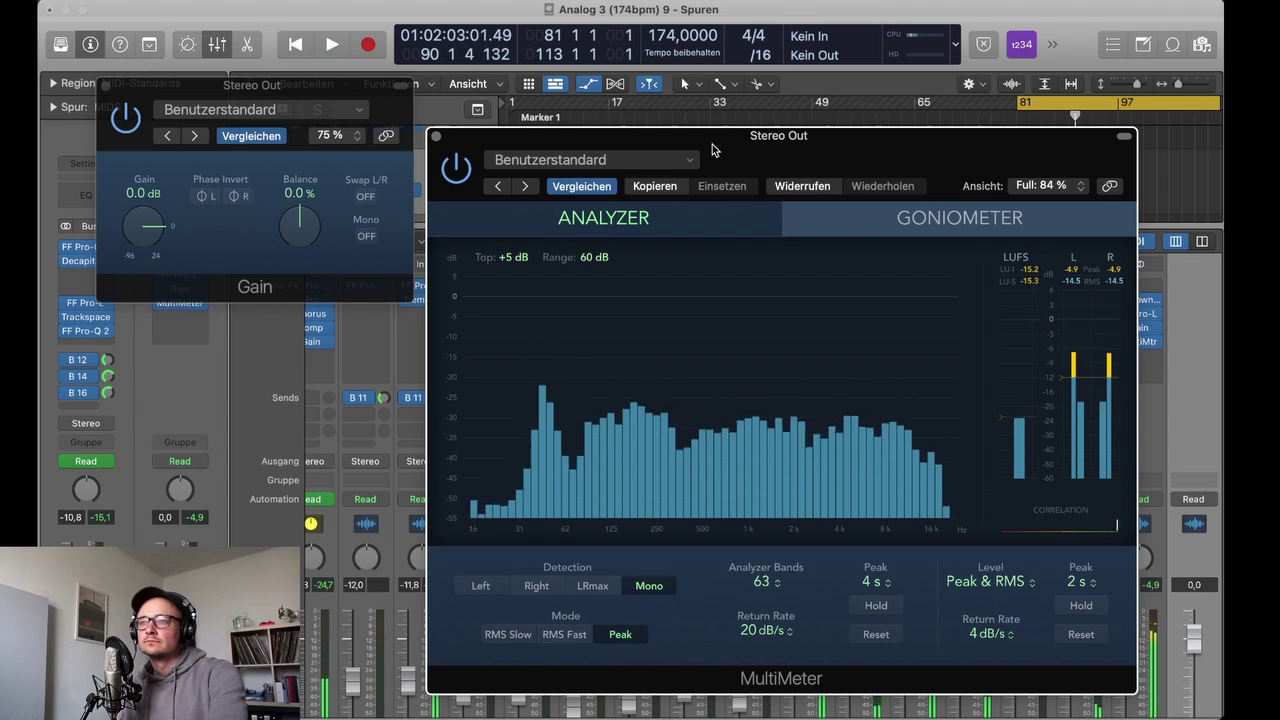